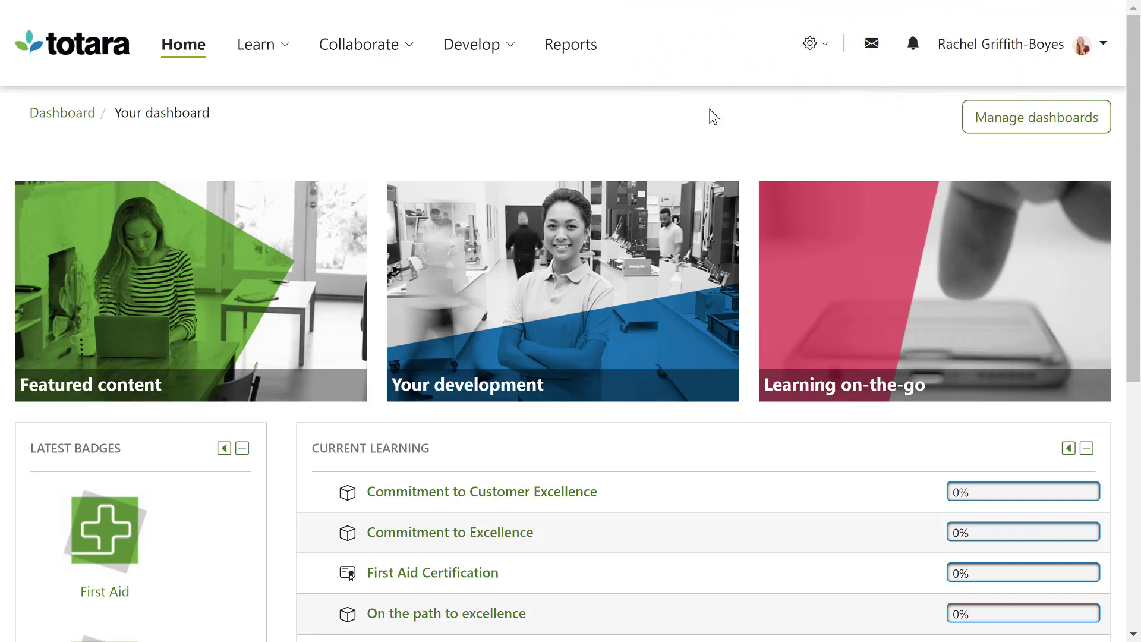
# - Open the general backup defaults in the site's courses and categories administration
pyautogui.click(828, 46)
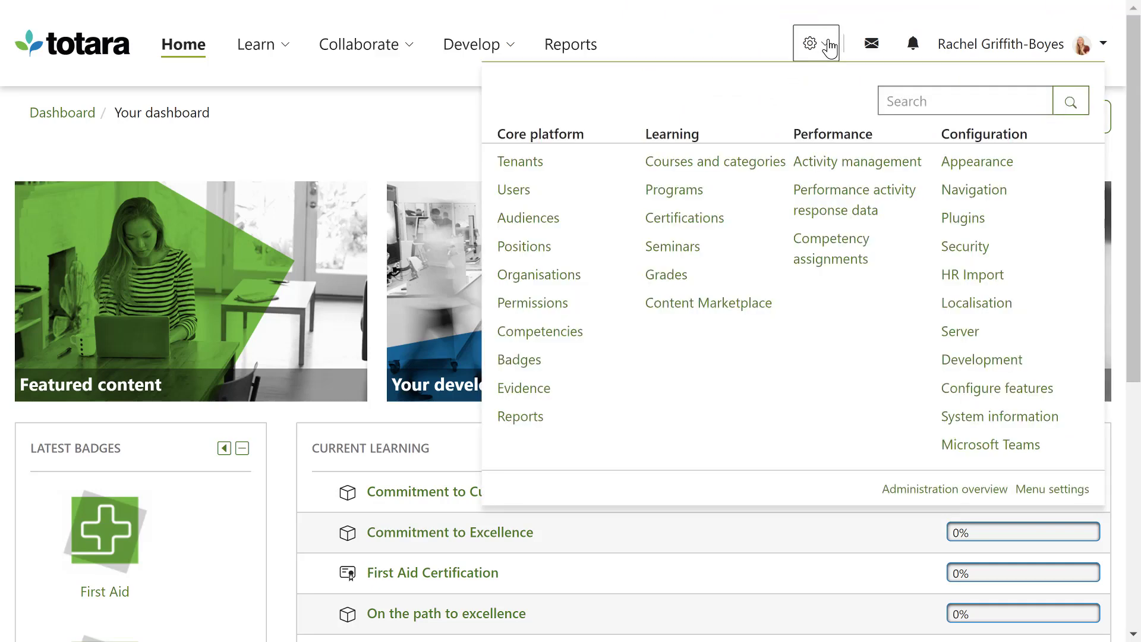
pyautogui.click(759, 162)
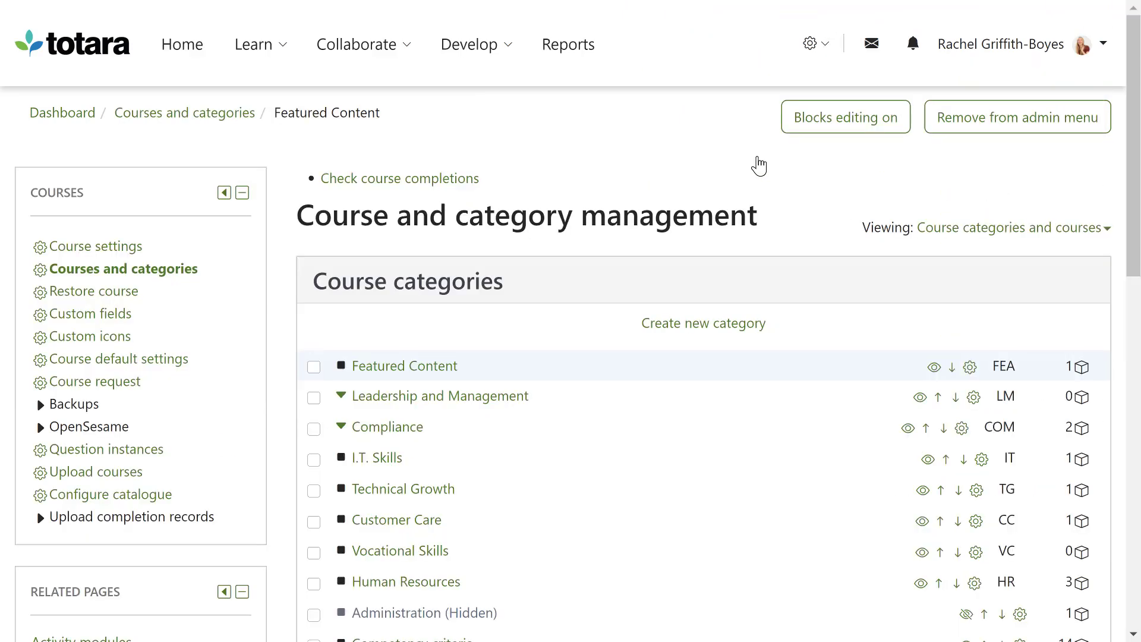
pyautogui.click(40, 411)
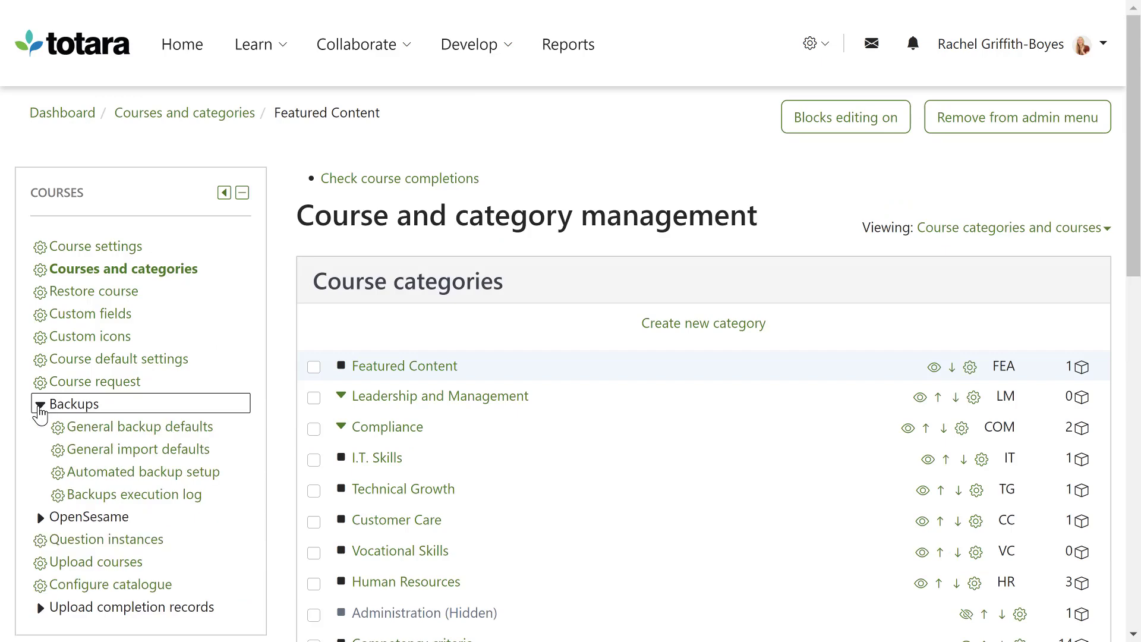
pyautogui.click(83, 430)
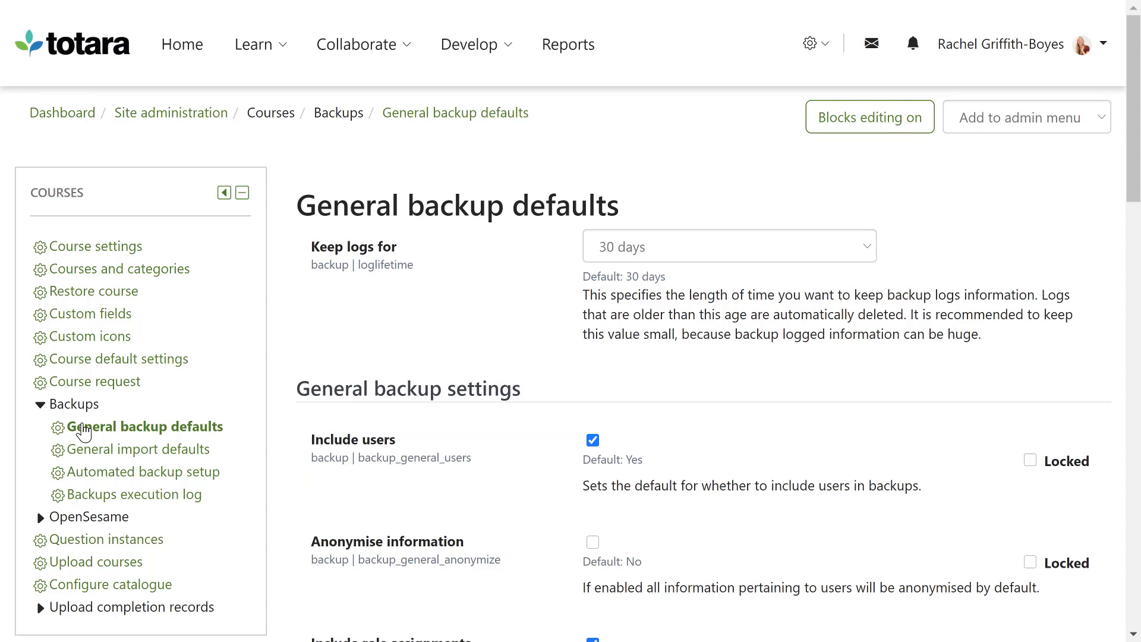
# - Review the log retention choices and backup inclusion settings, and save the general backup defaults
pyautogui.click(867, 252)
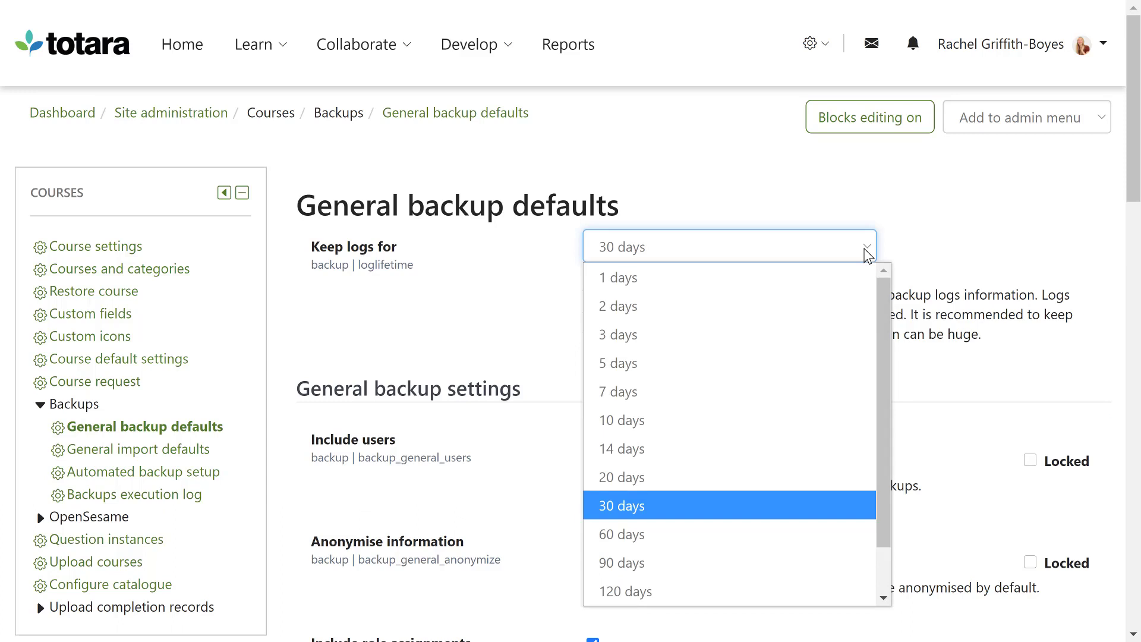
pyautogui.click(931, 256)
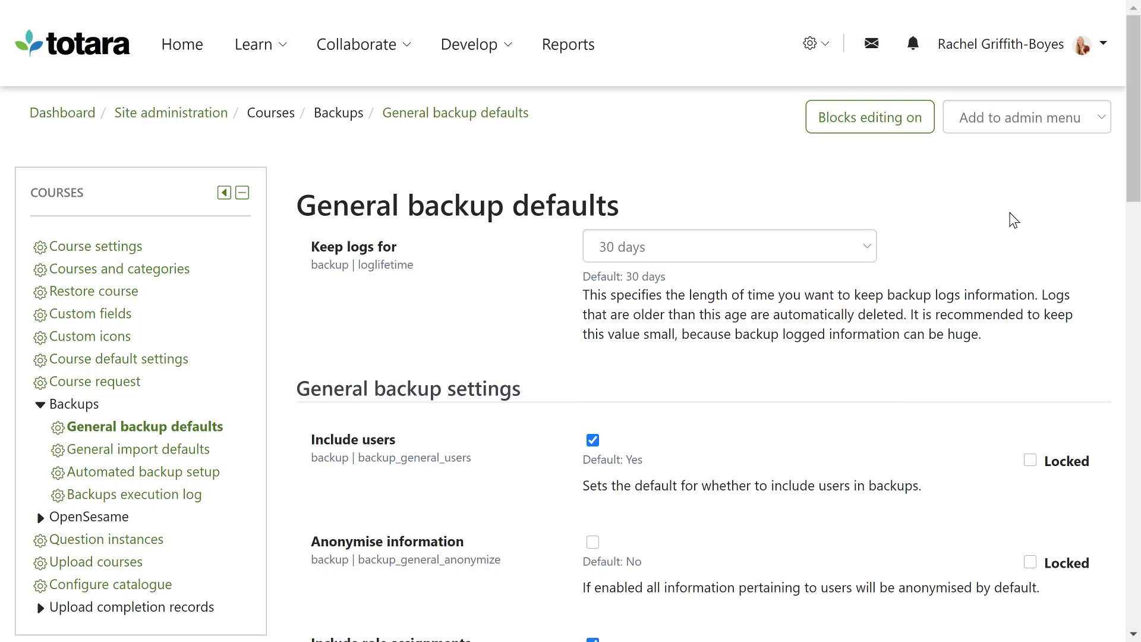
pyautogui.scroll(-1, 1139, 259)
pyautogui.scroll(-15, 1139, 259)
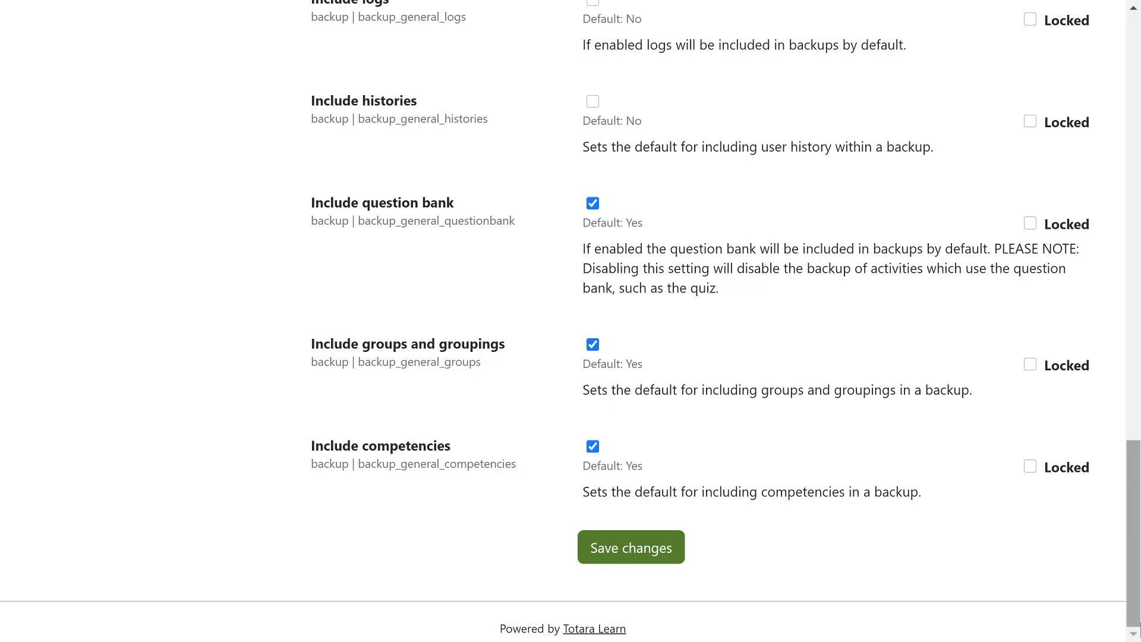
pyautogui.click(666, 558)
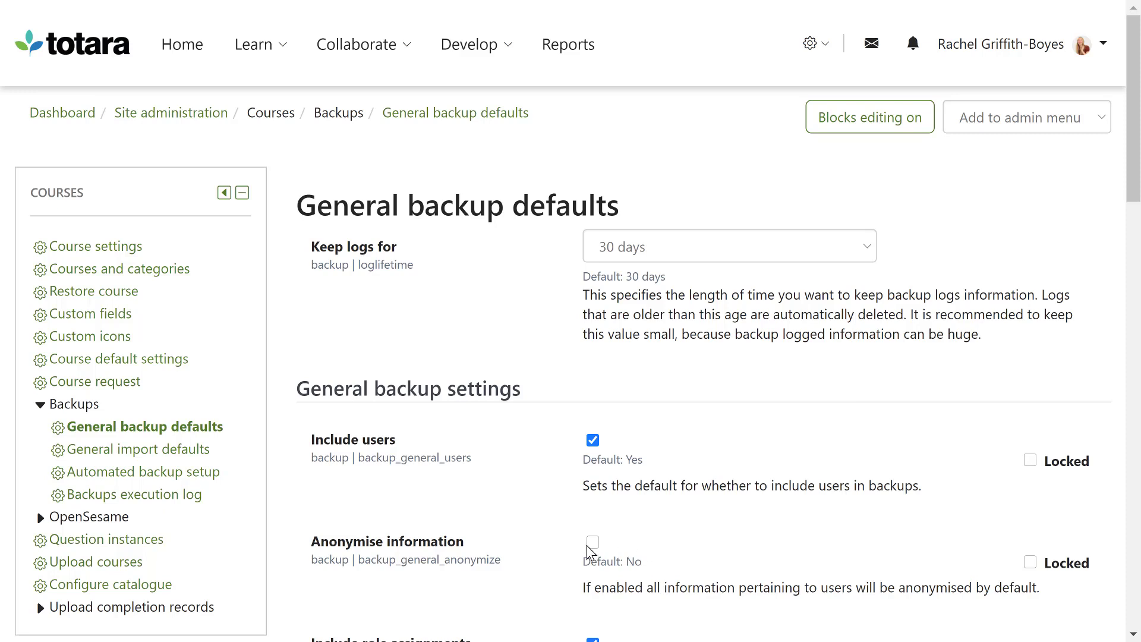
# - In the automated backup setup, set Active to Enabled and schedule the backups for Sunday
pyautogui.click(219, 476)
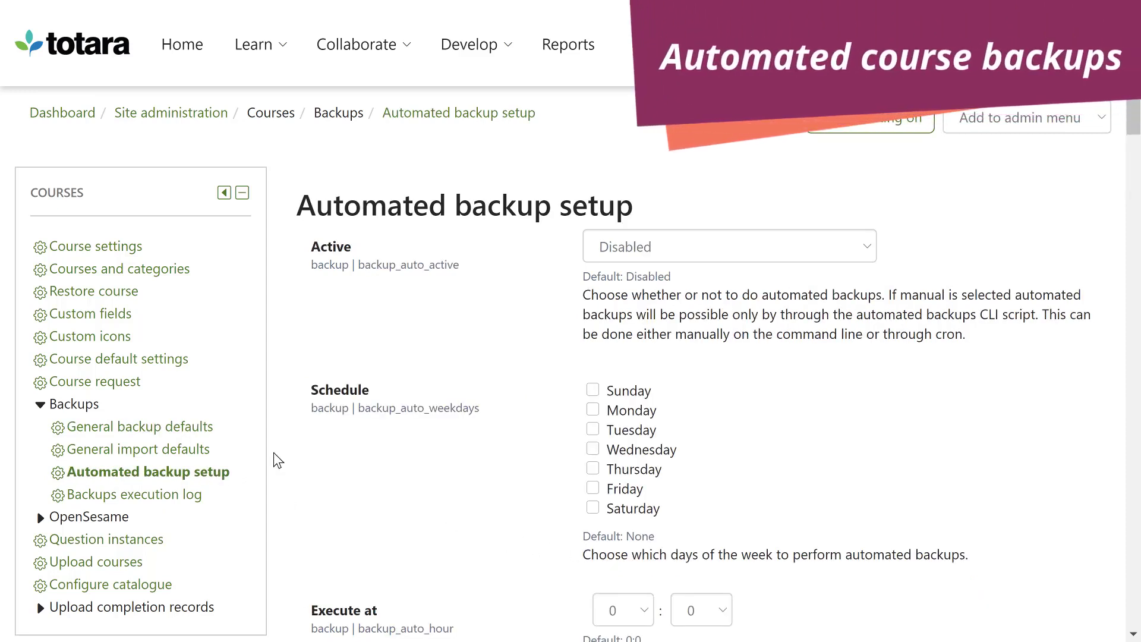
pyautogui.click(872, 250)
pyautogui.click(865, 302)
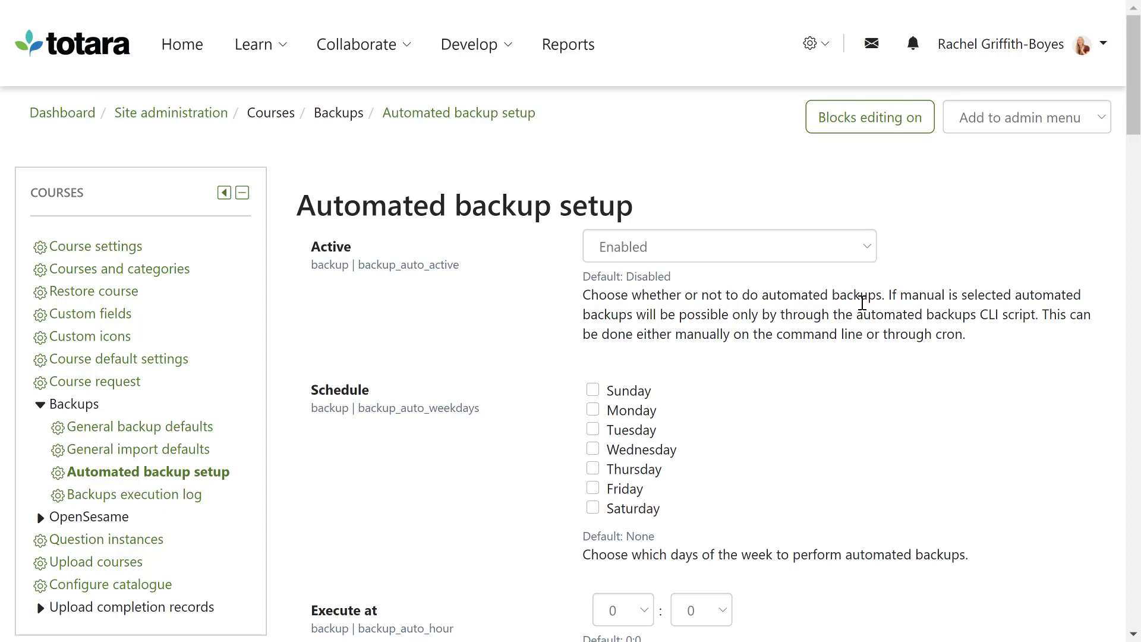
pyautogui.click(593, 390)
# - Examine the execution time setting and the available automated backup storage locations
pyautogui.moveTo(1134, 121); pyautogui.dragTo(1133, 206)
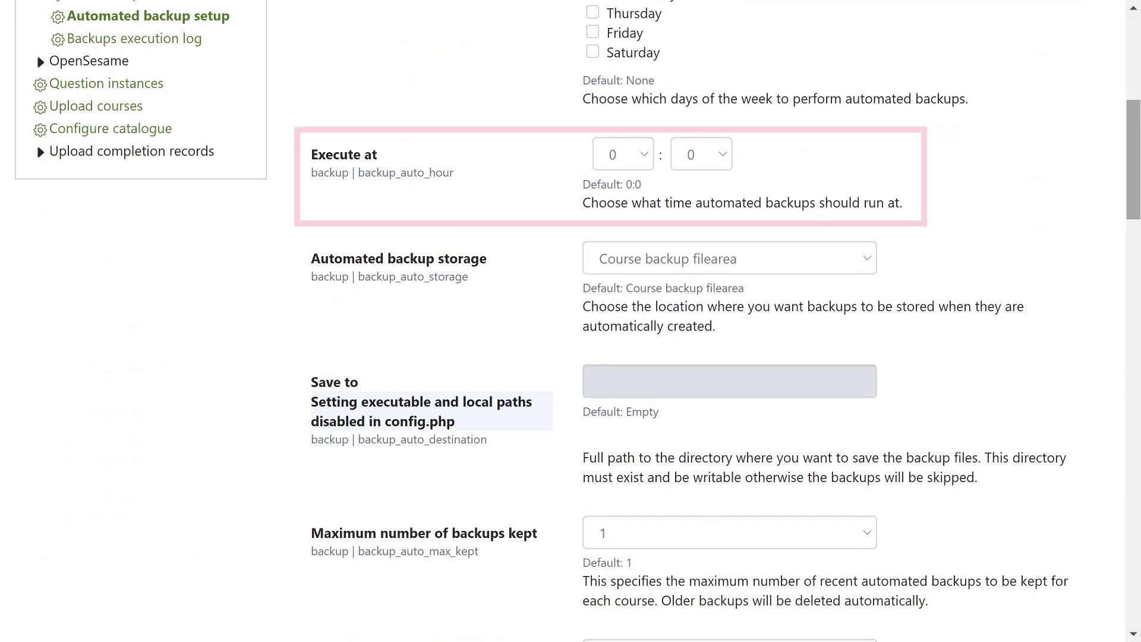
pyautogui.click(872, 267)
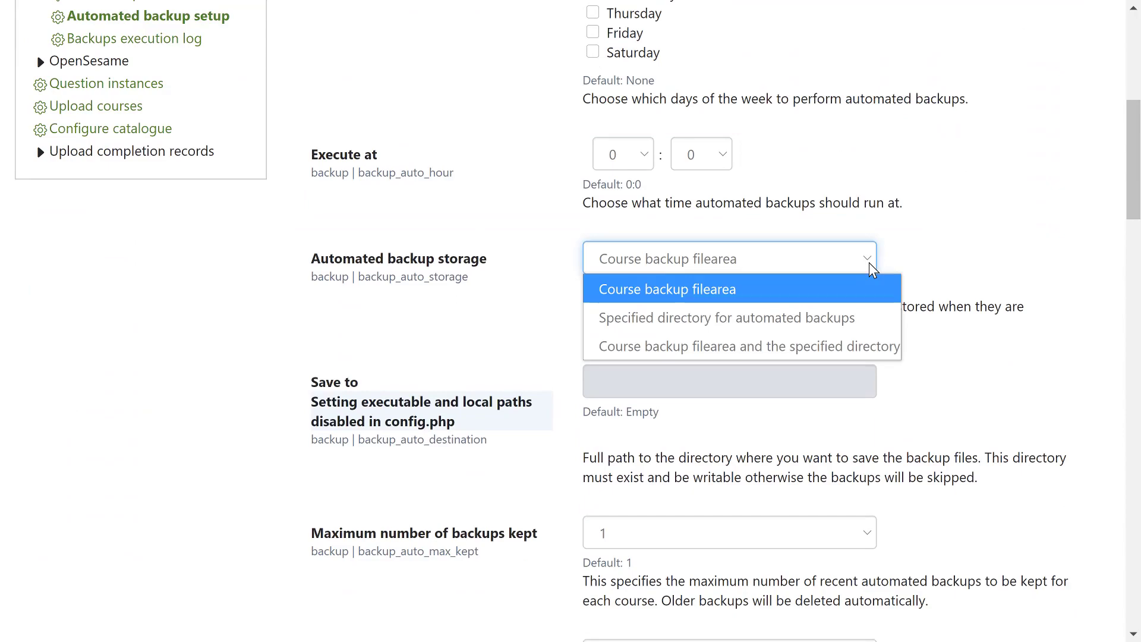
pyautogui.click(913, 268)
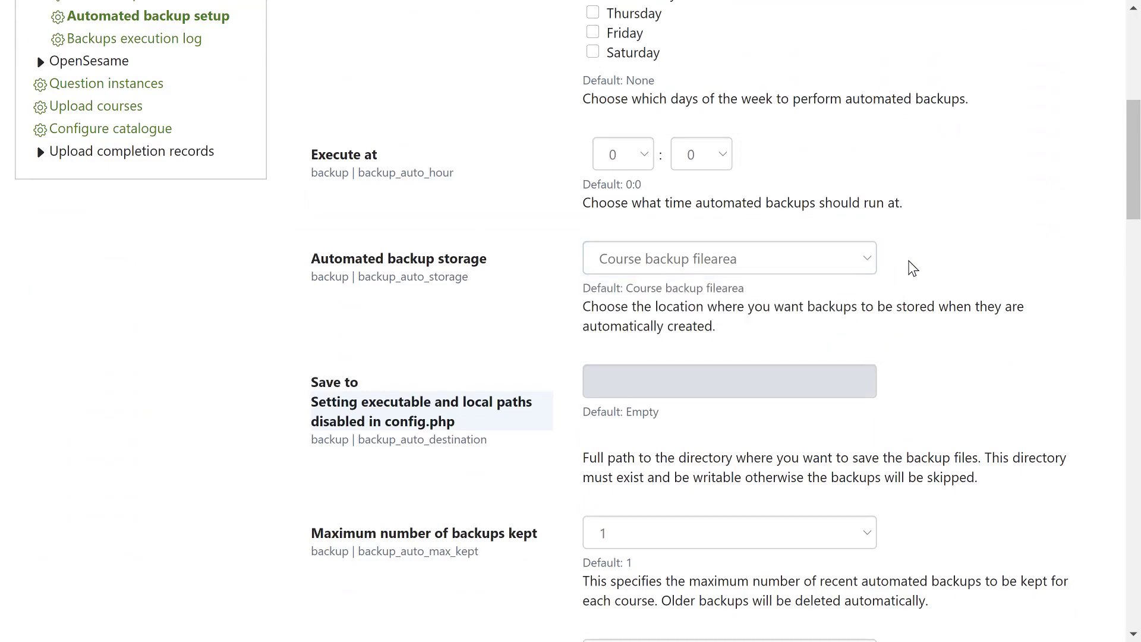
# - Enable skipping courses not modified since the previous backup, and save the automated backup setup
pyautogui.moveTo(1132, 168); pyautogui.dragTo(1140, 318)
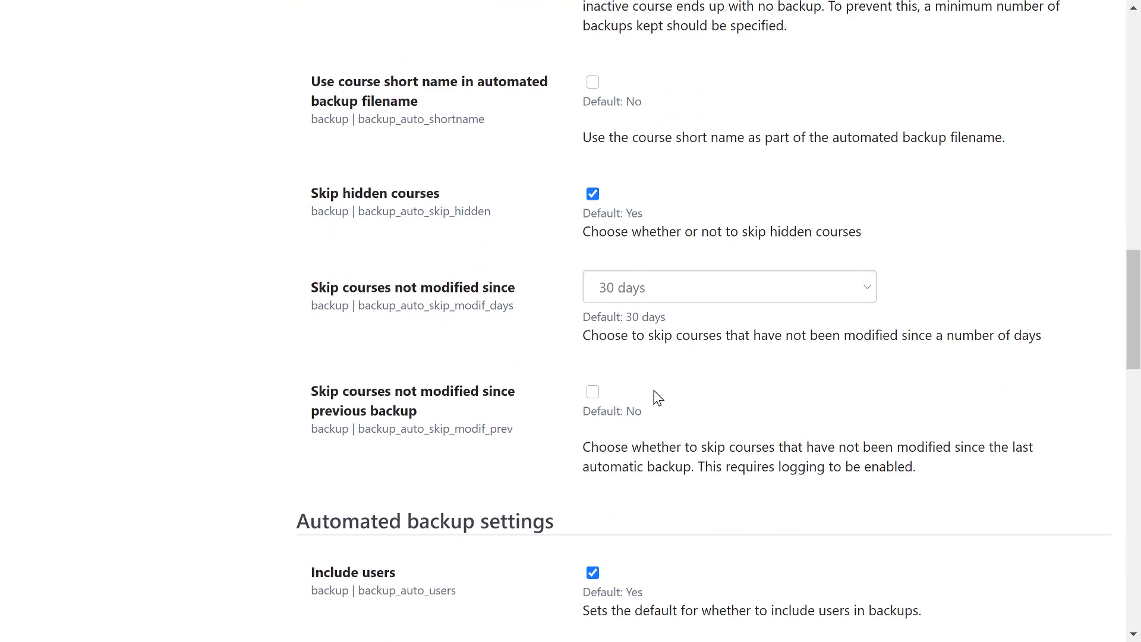
pyautogui.click(592, 393)
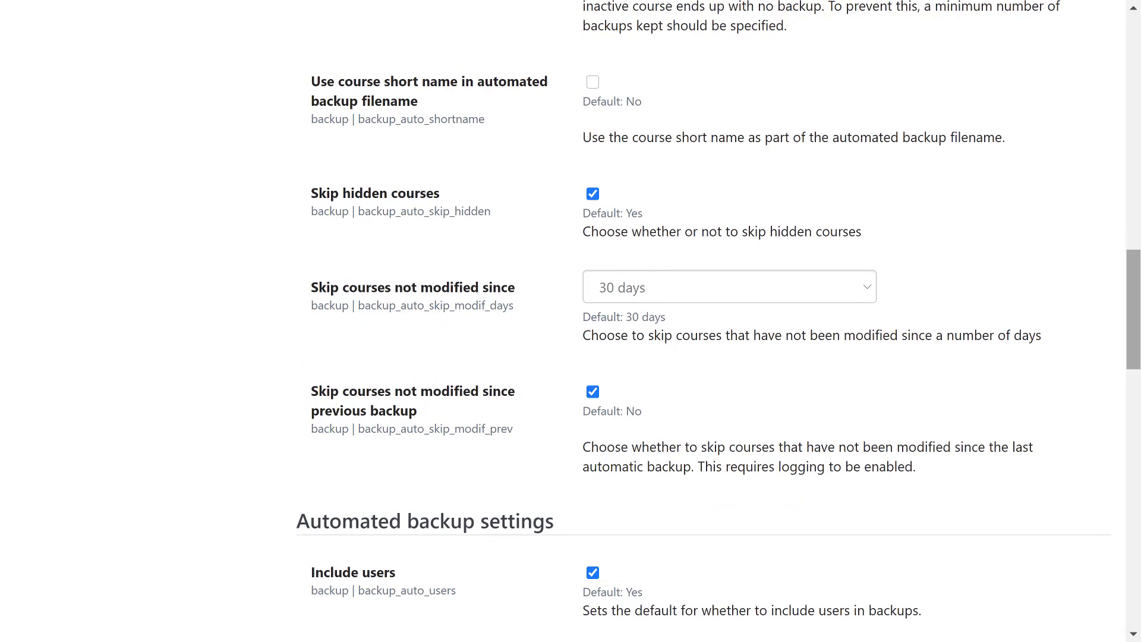
pyautogui.moveTo(1134, 309); pyautogui.dragTo(1134, 393)
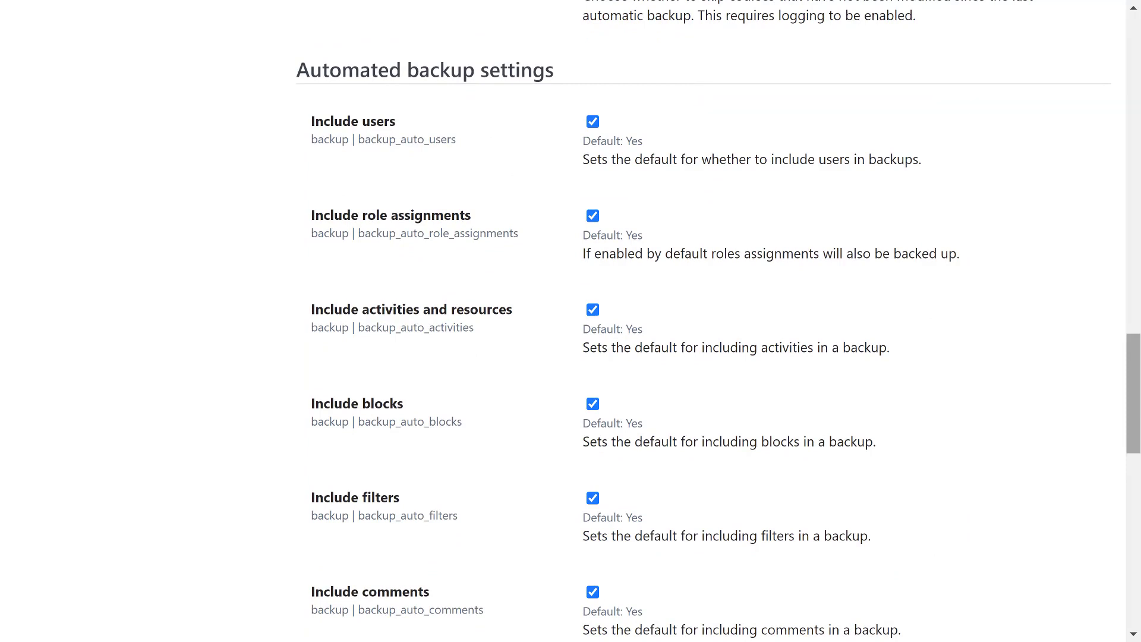
pyautogui.scroll(-15, 891, 629)
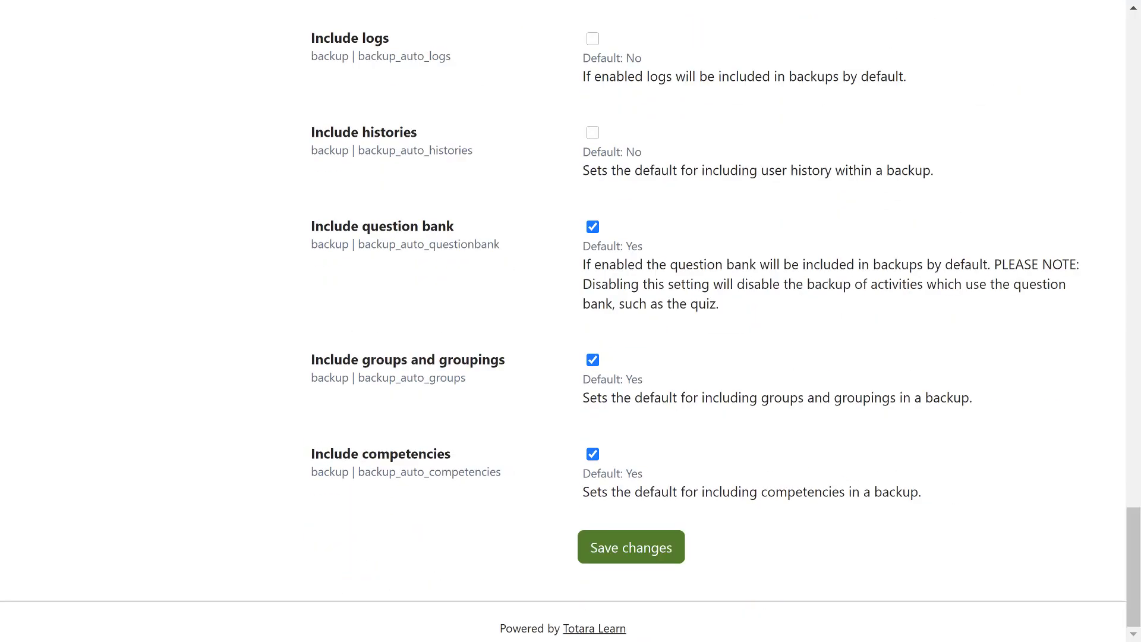
pyautogui.click(665, 551)
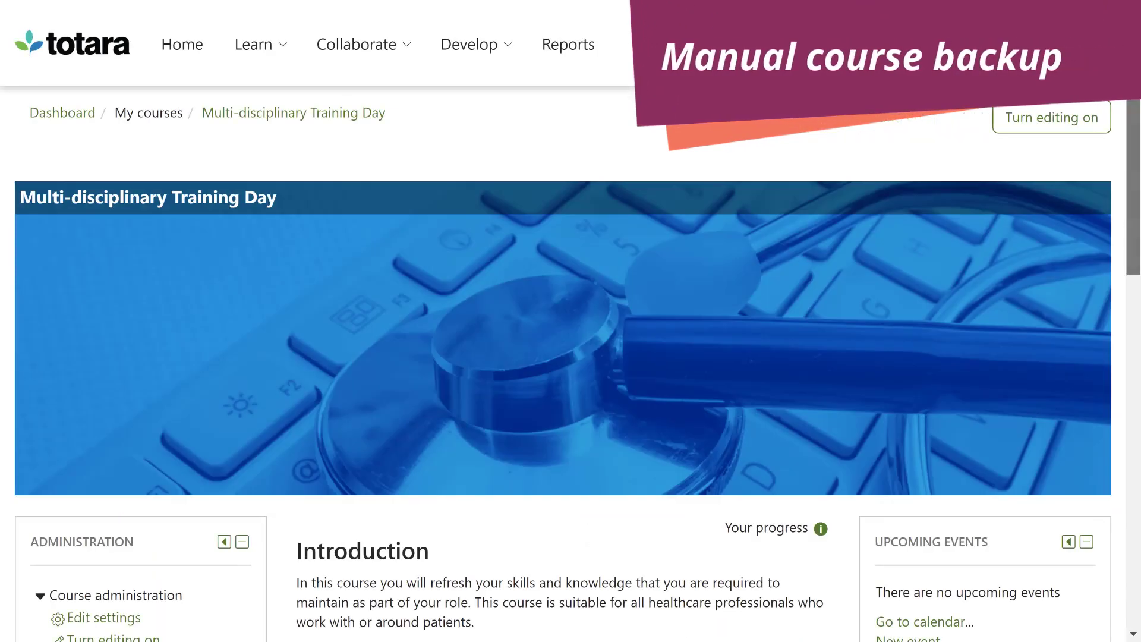
# - Start a manual backup of the Multi-disciplinary Training Day course and accept its initial backup settings
pyautogui.scroll(-5, 564, 321)
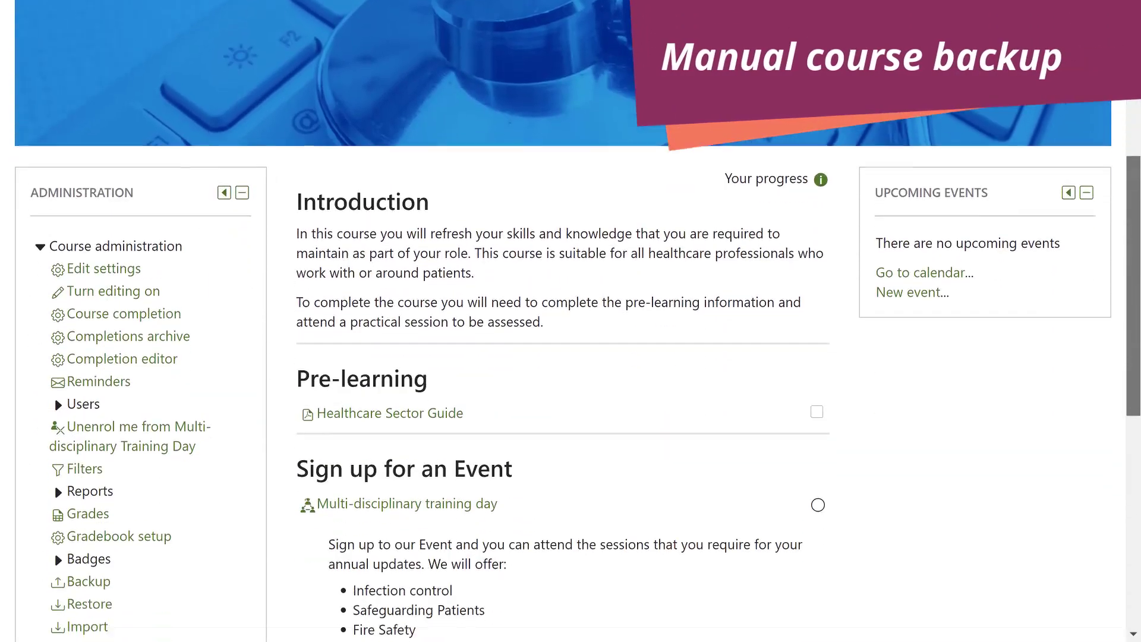
pyautogui.scroll(-3, 563, 320)
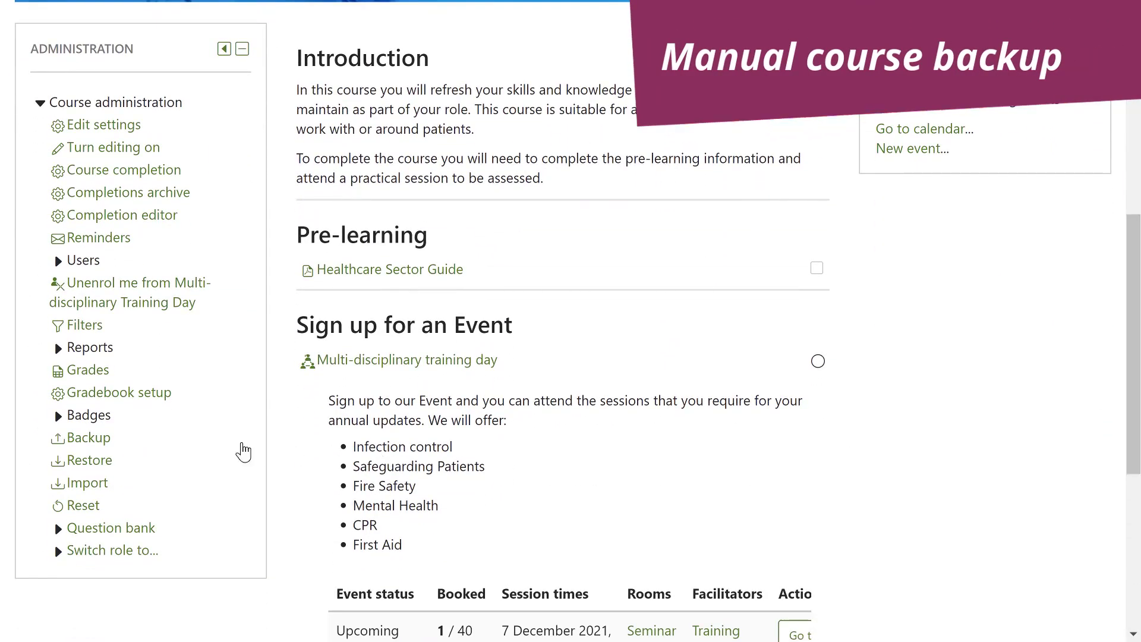
pyautogui.click(113, 441)
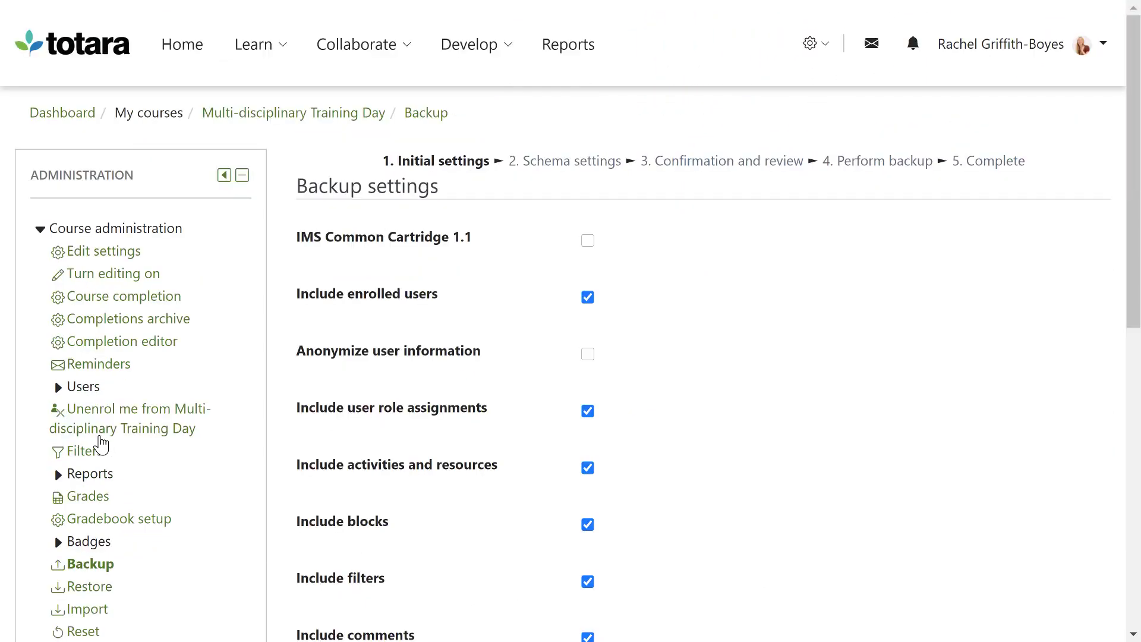
pyautogui.moveTo(1139, 167); pyautogui.dragTo(1140, 464)
pyautogui.click(1064, 545)
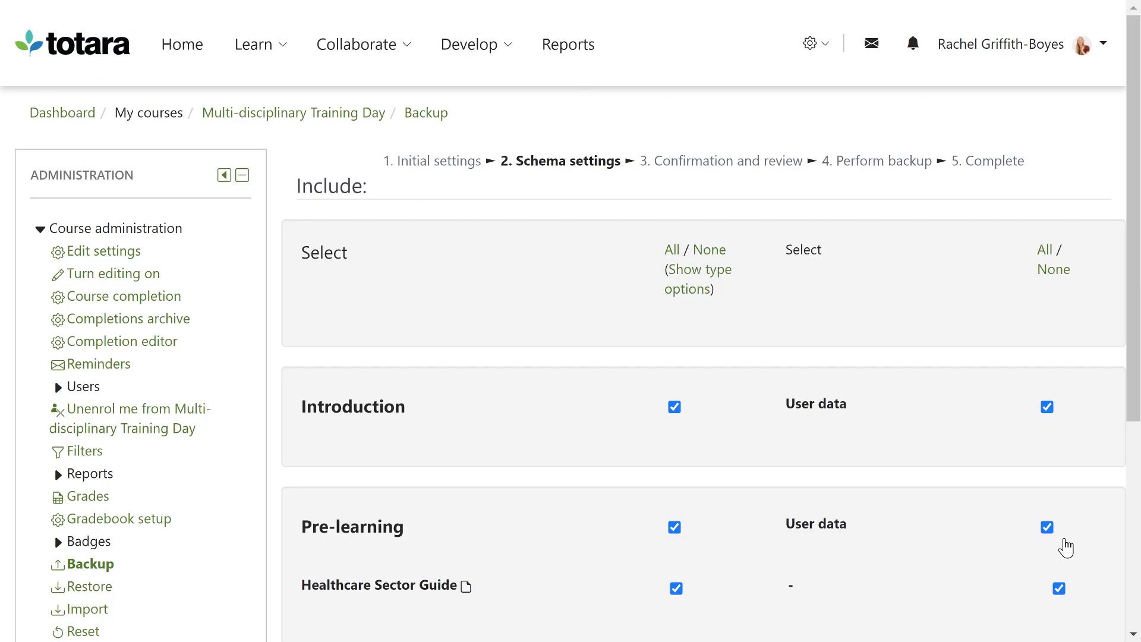
# - Accept the schema settings with all sections and user data included, and perform the course backup
pyautogui.scroll(-5, 1065, 547)
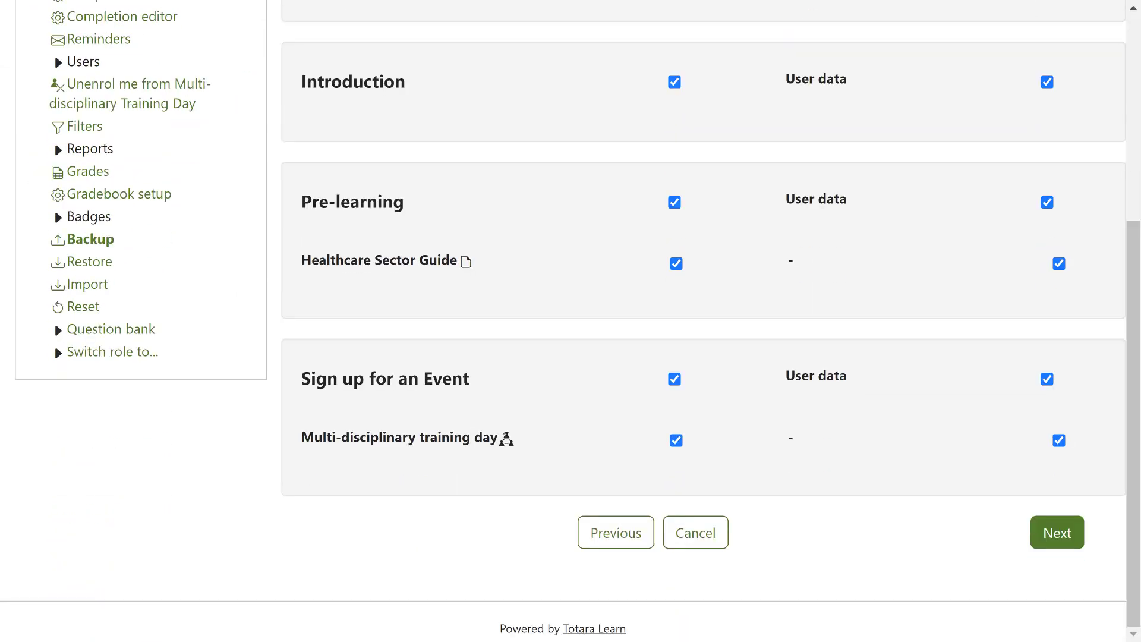
pyautogui.click(1062, 546)
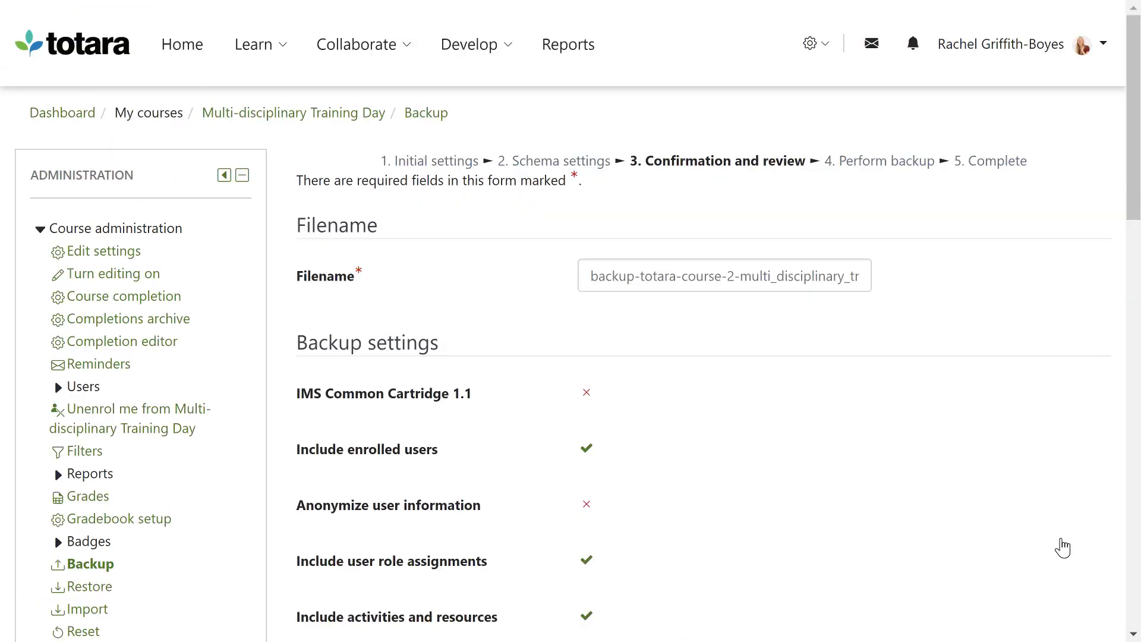
pyautogui.scroll(-15, 1063, 547)
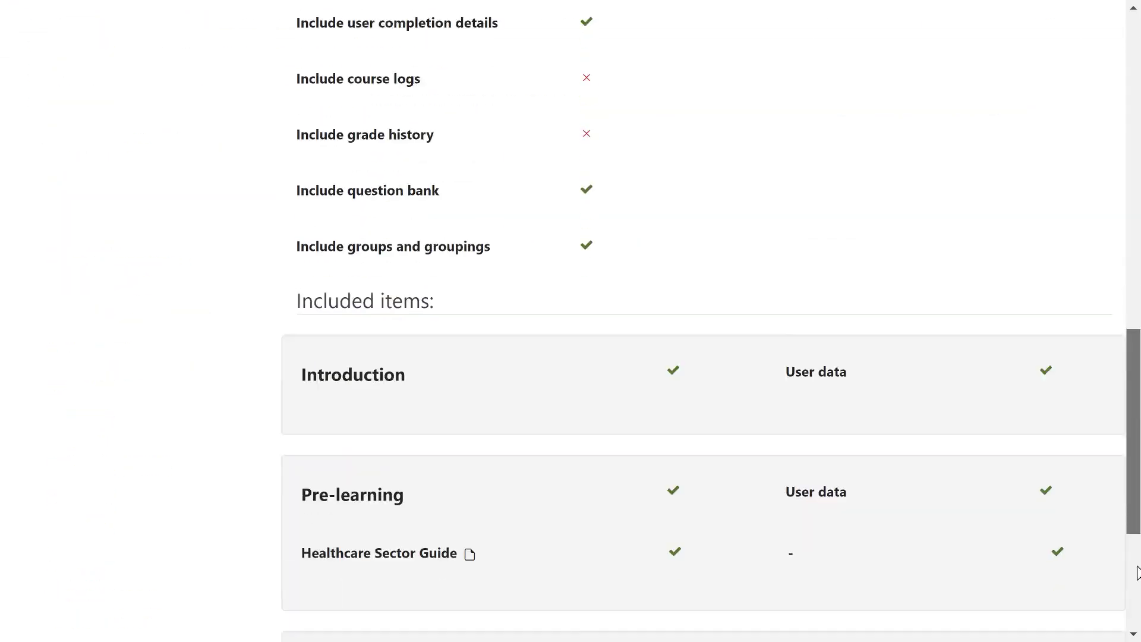
pyautogui.click(1014, 538)
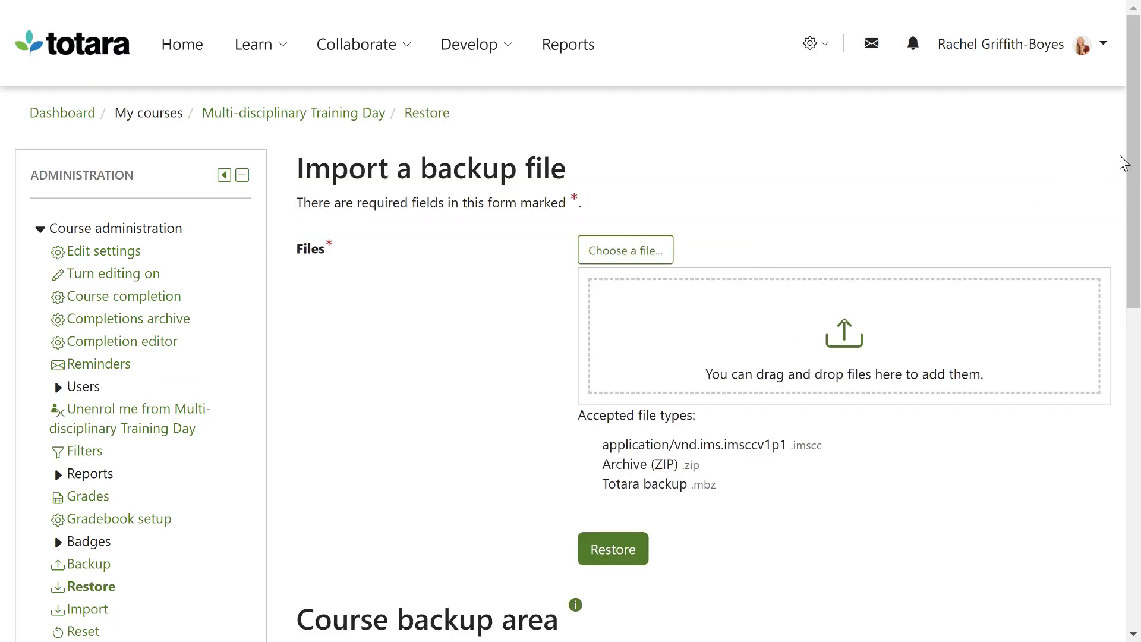
# - Download backup-totara-course-2-multi_disciplinary_training_day-20210310-0351.mbz from the course backup area and dismiss the download notice
pyautogui.moveTo(1134, 162); pyautogui.dragTo(1136, 392)
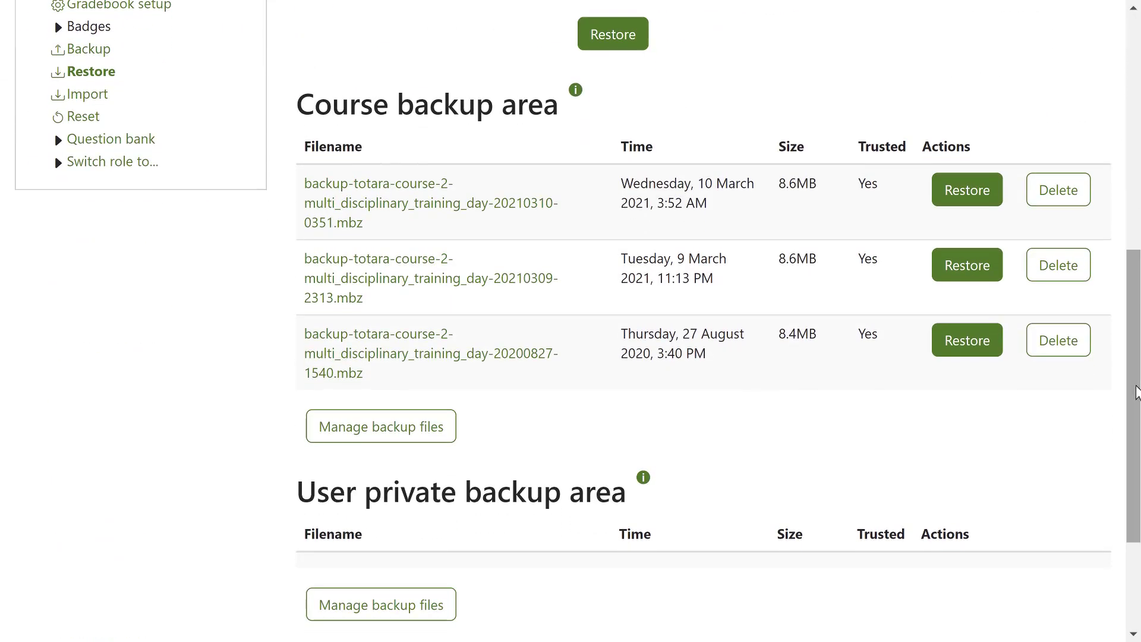
pyautogui.click(522, 204)
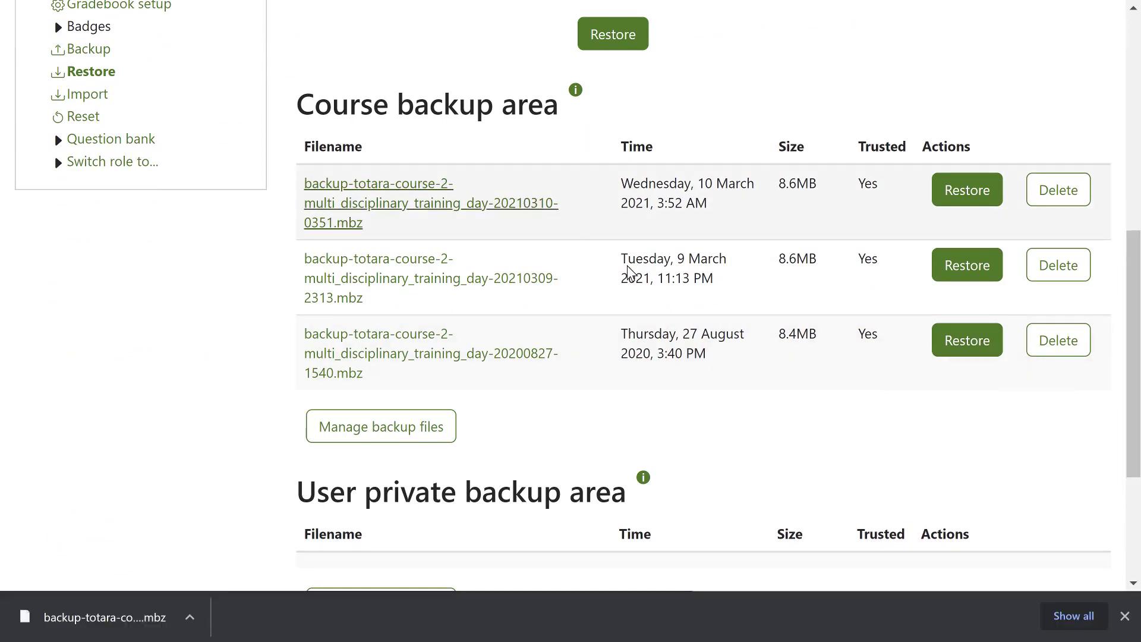
pyautogui.click(1124, 618)
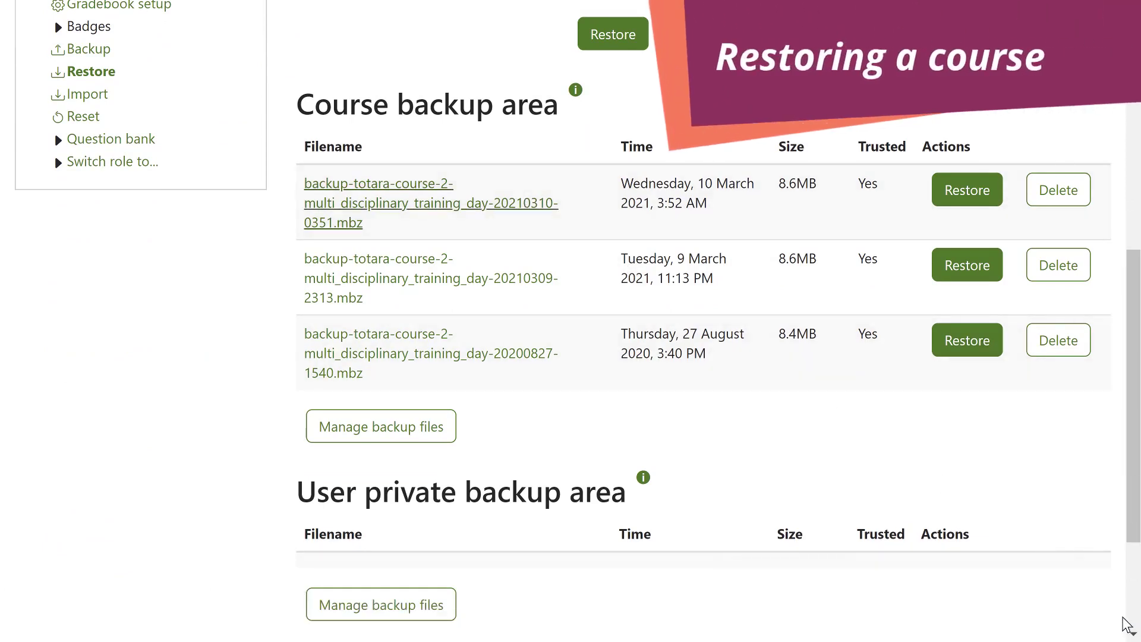
# - Open the Restore course page from the site's courses and categories administration
pyautogui.scroll(8, 570, 321)
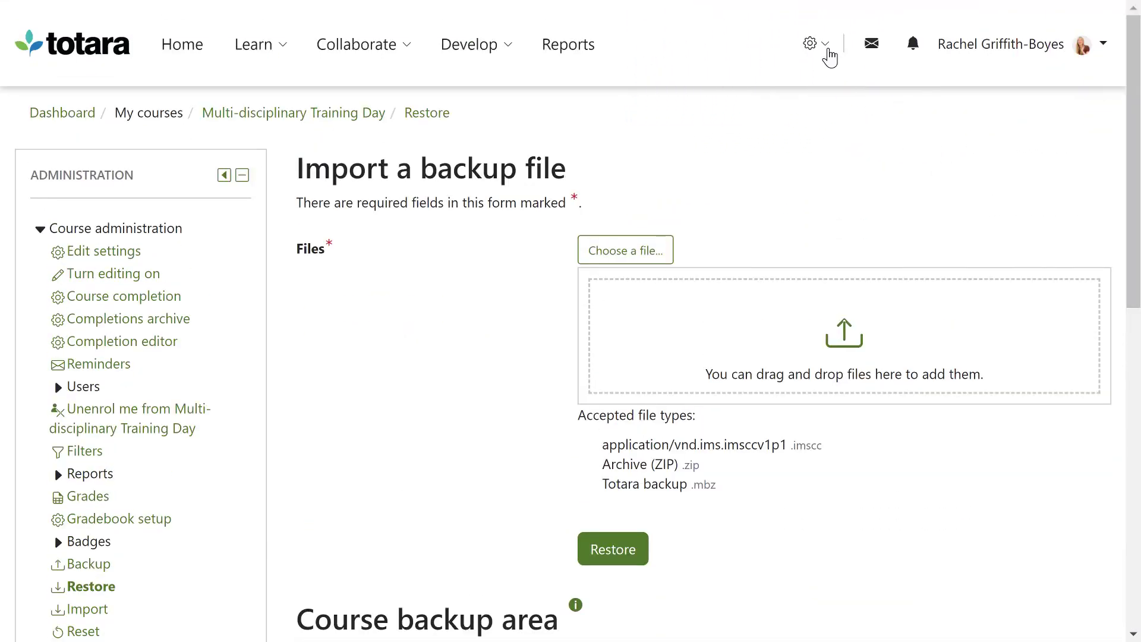
pyautogui.click(825, 47)
pyautogui.click(750, 163)
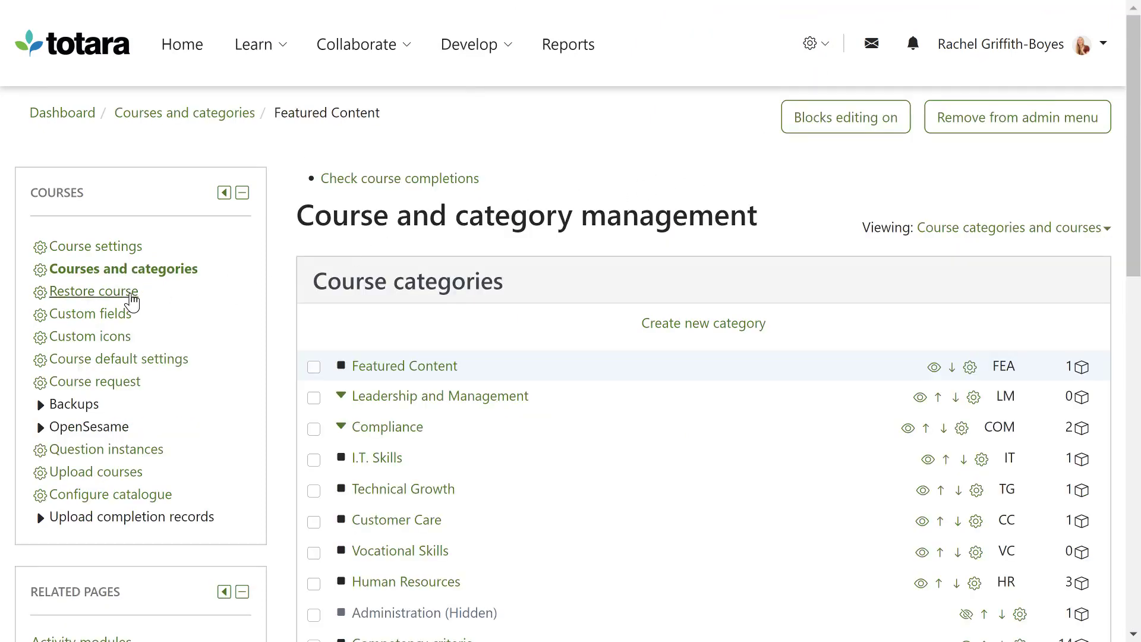
pyautogui.click(132, 295)
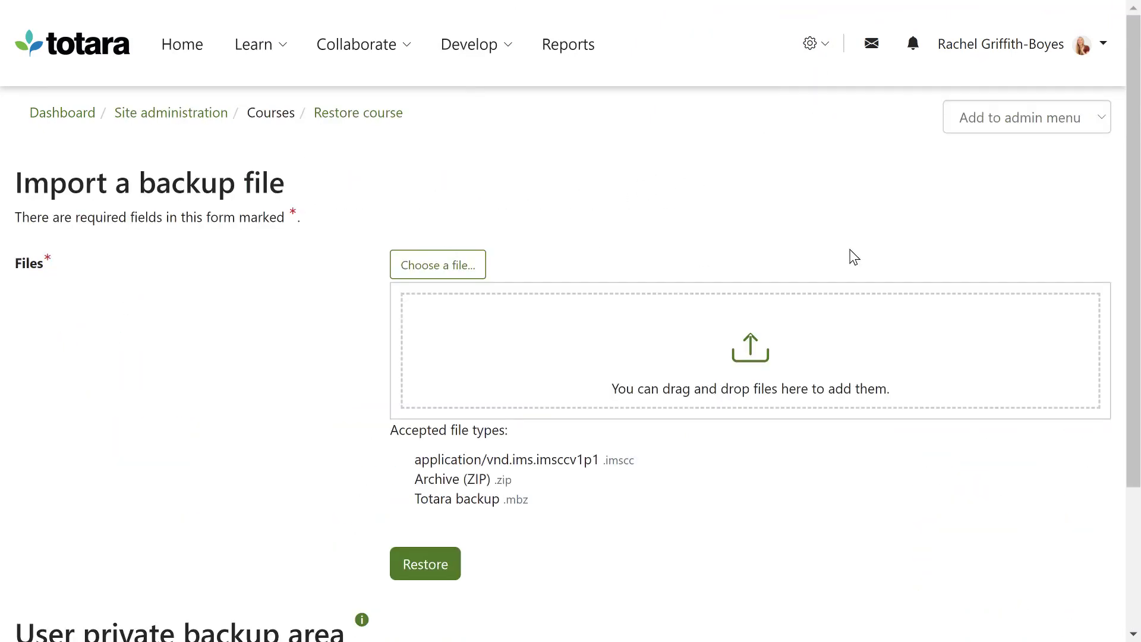
# - Add backup-totara-course-2-multi_disciplinary_training_day-20210310-0351.mbz as the import file, start its restore, and review the backup details through to the destination options
pyautogui.moveTo(1140, 309); pyautogui.dragTo(887, 367)
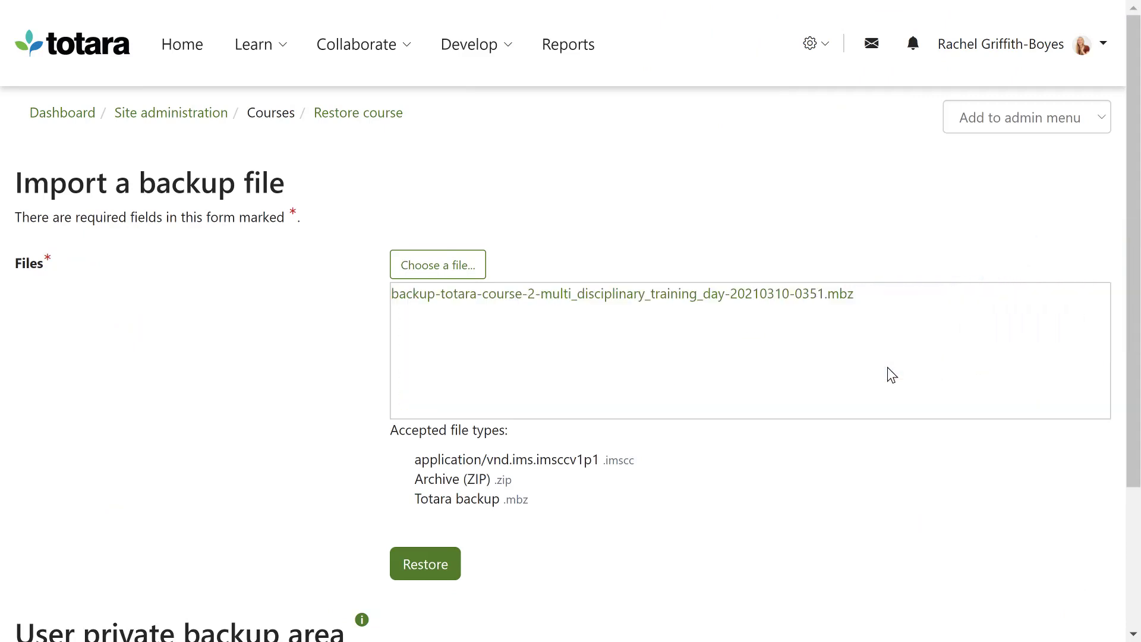
pyautogui.click(457, 568)
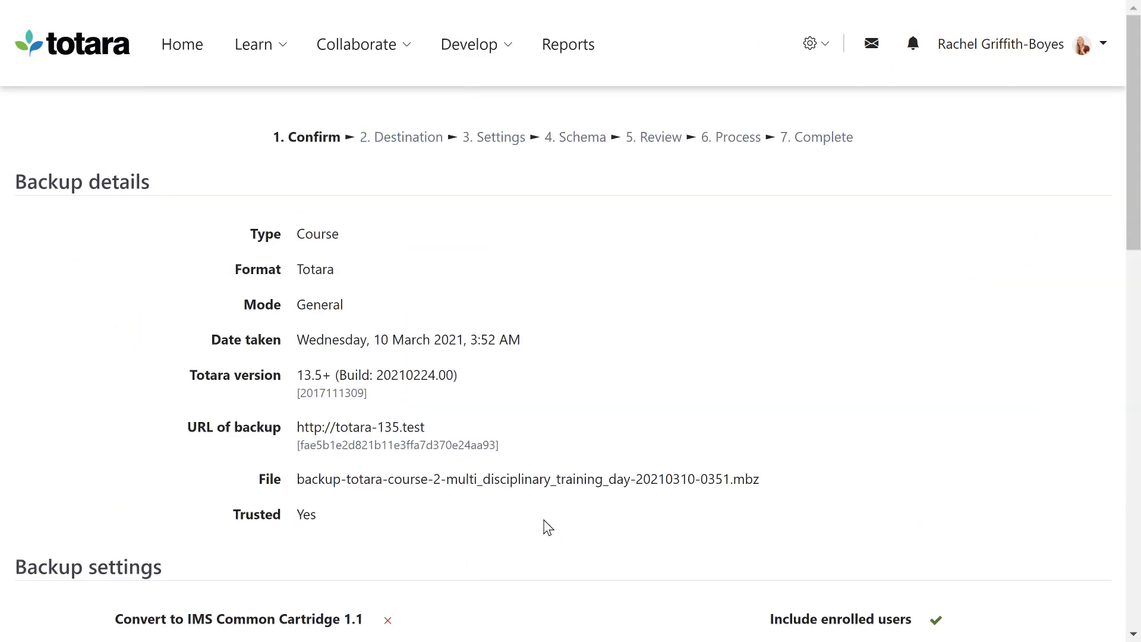
pyautogui.moveTo(1132, 223); pyautogui.dragTo(1132, 591)
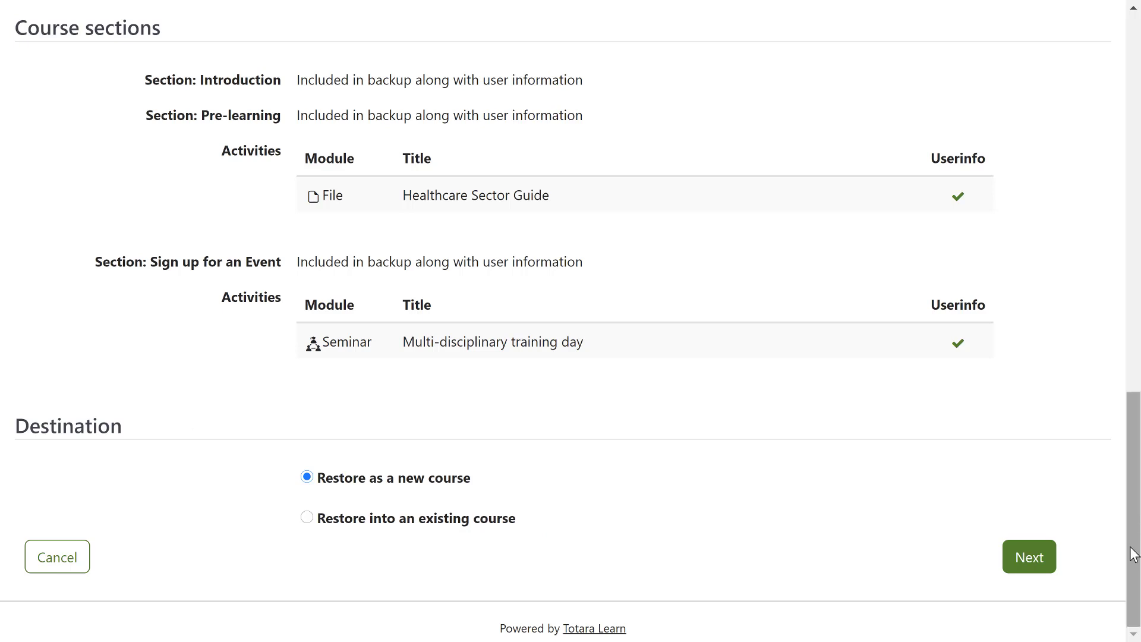
# - Set the restore destination to a new course in the Featured Content category and exclude enrolled users from the restore settings
pyautogui.click(1040, 568)
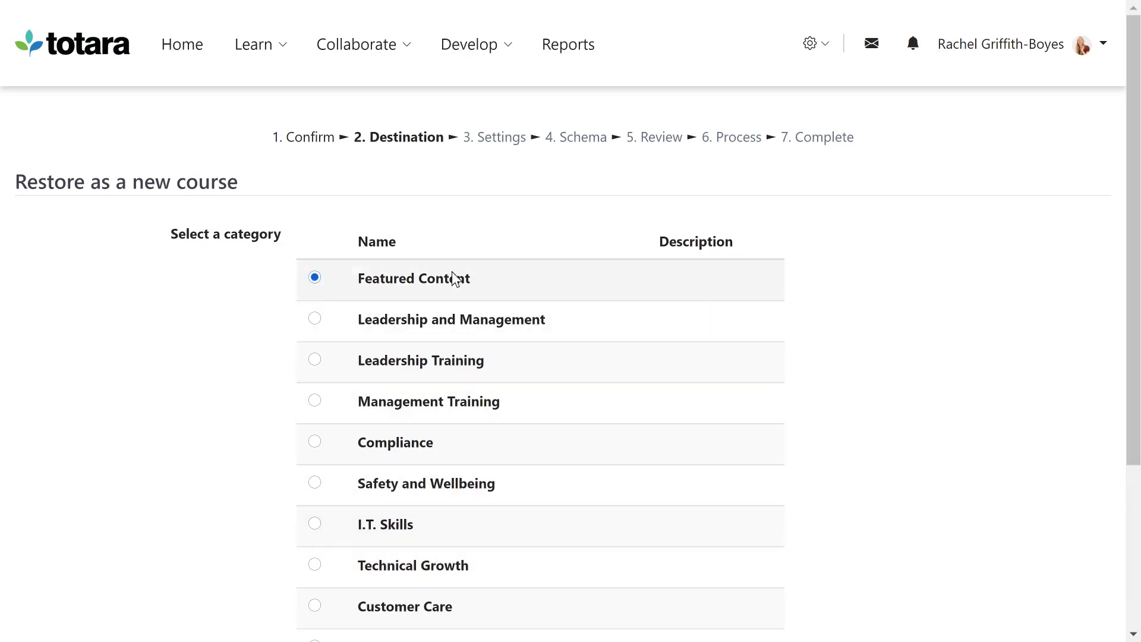
pyautogui.scroll(-4, 1105, 411)
pyautogui.click(1031, 562)
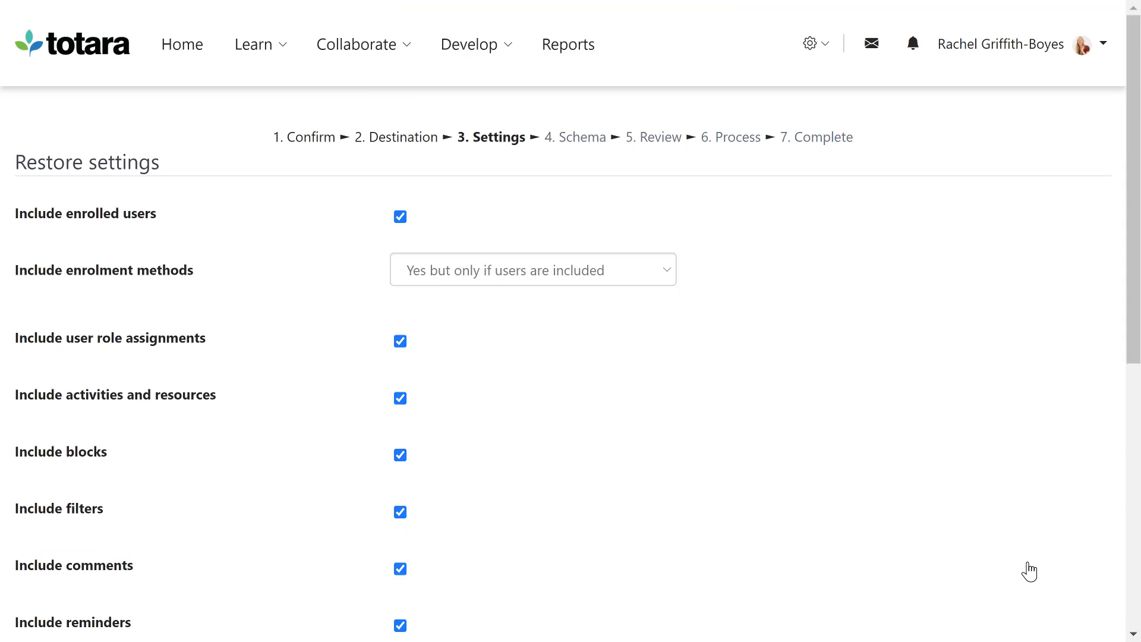
pyautogui.click(401, 217)
pyautogui.moveTo(1132, 198); pyautogui.dragTo(1132, 533)
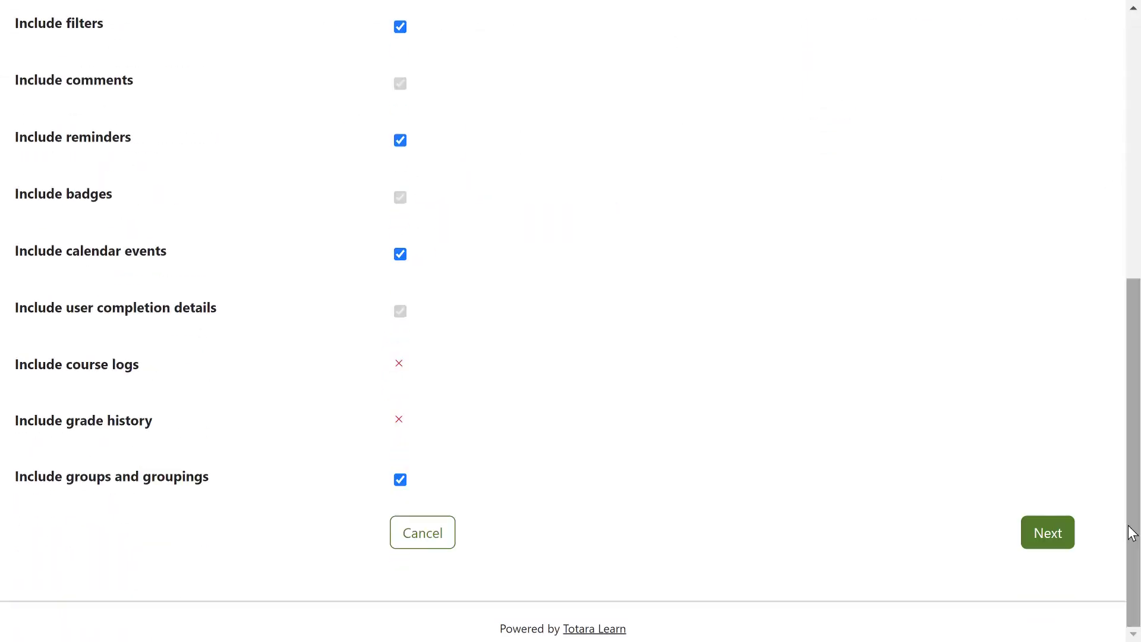
pyautogui.click(1056, 539)
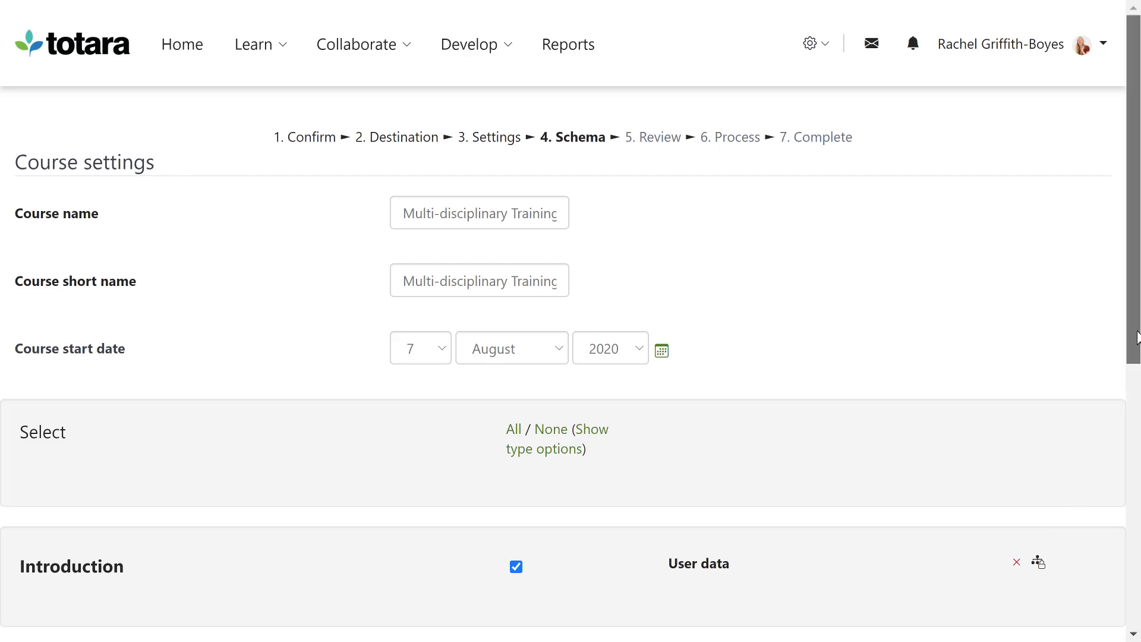
# - Keep all sections and activities in the restore schema, perform the restore, and open the restored course
pyautogui.moveTo(1132, 357); pyautogui.dragTo(1134, 634)
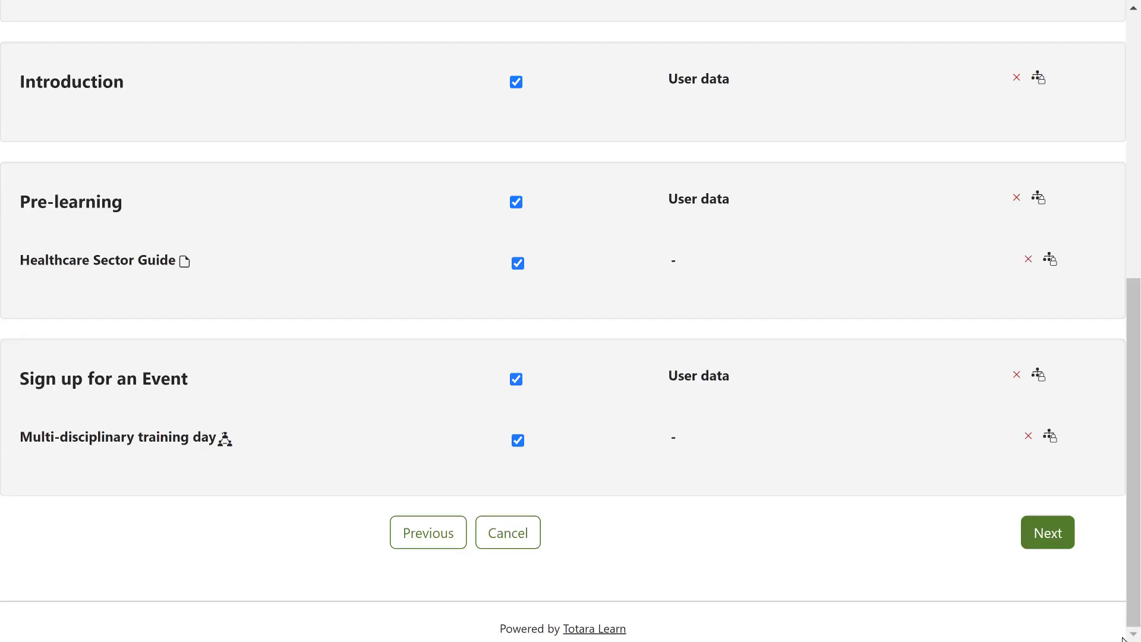
pyautogui.click(1047, 537)
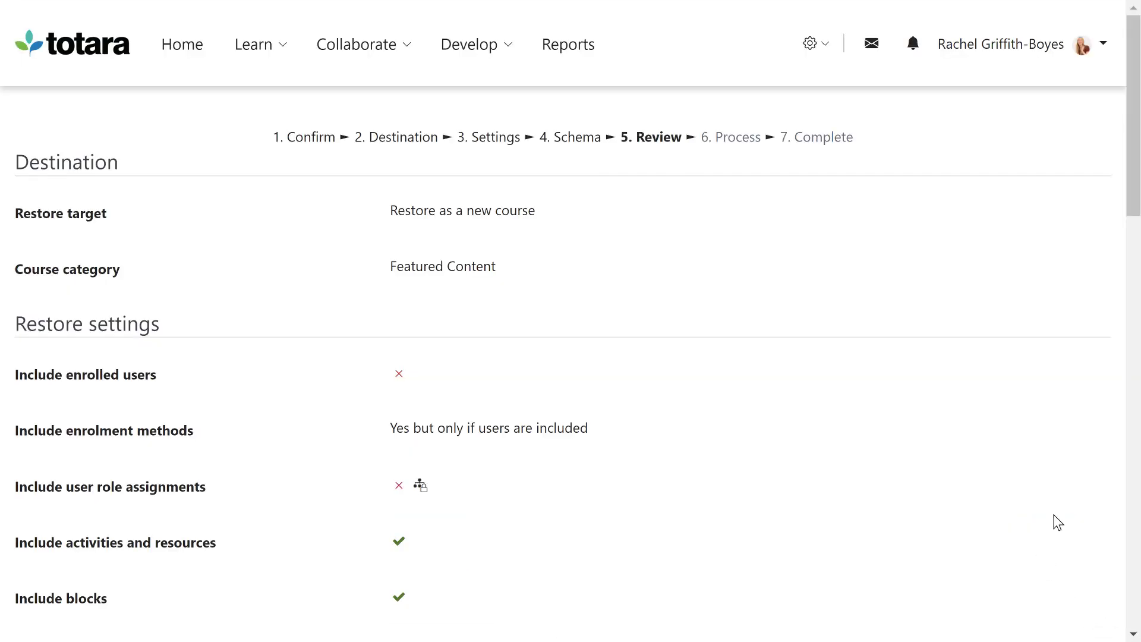
pyautogui.moveTo(1138, 202); pyautogui.dragTo(1140, 639)
pyautogui.click(1018, 540)
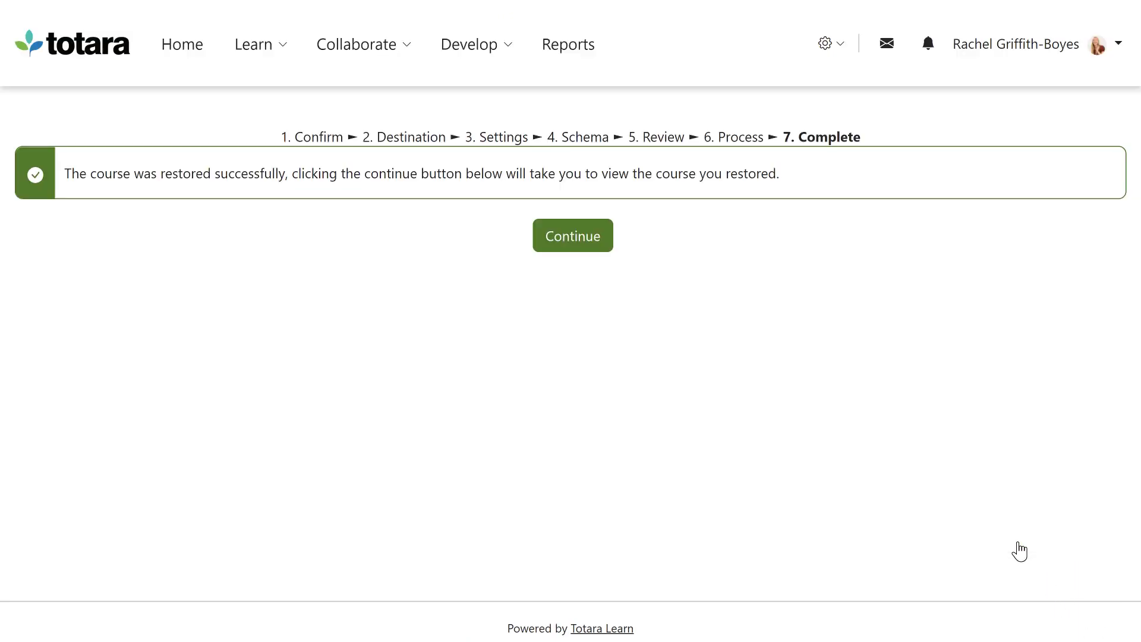
pyautogui.click(591, 250)
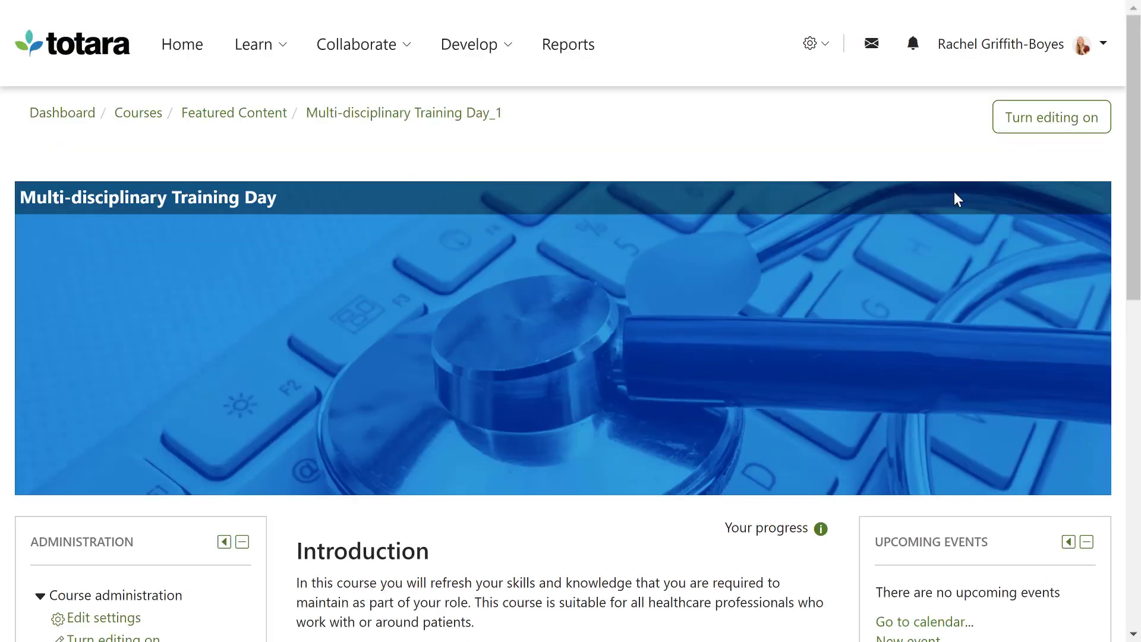
# - Start an import into the restored course, using Commitment to Excellence as the source course
pyautogui.moveTo(1138, 162); pyautogui.dragTo(1109, 395)
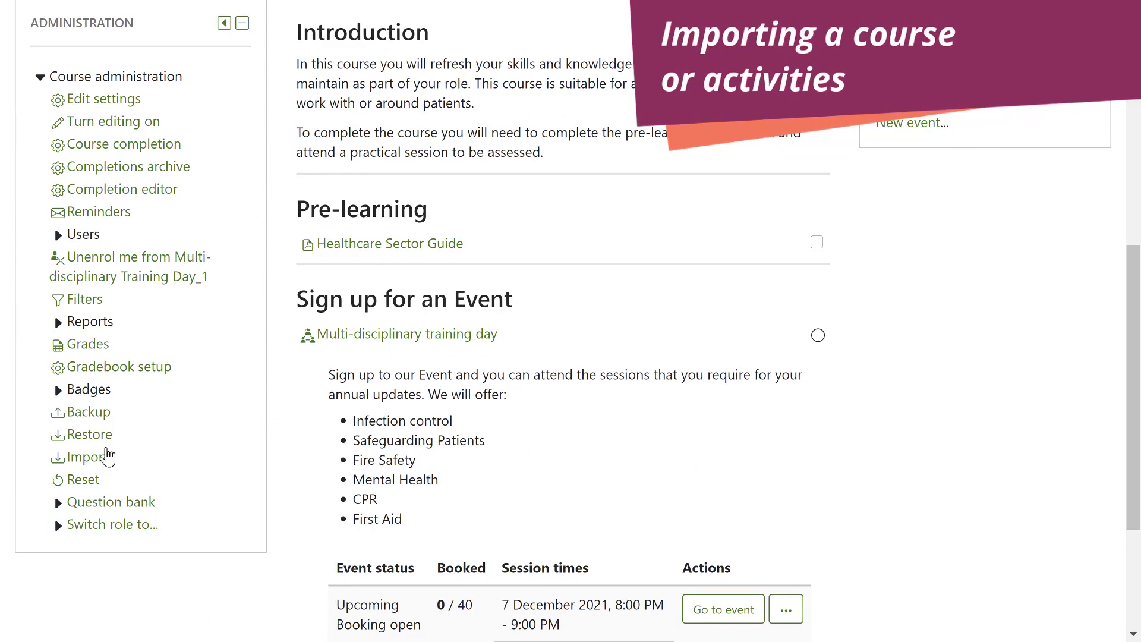
pyautogui.click(100, 458)
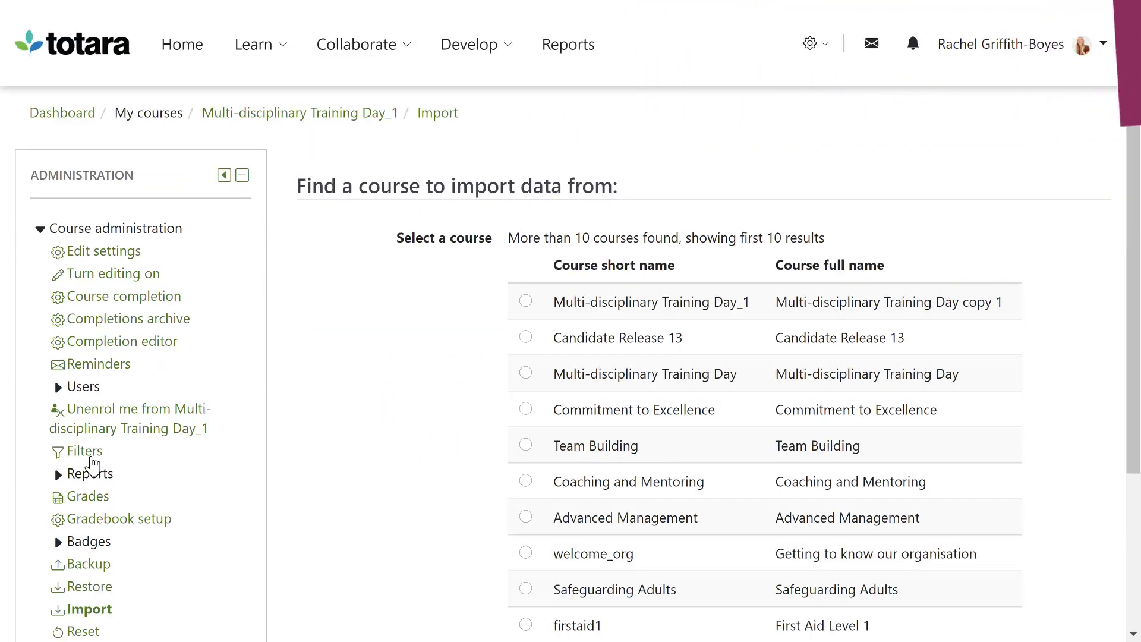
pyautogui.click(526, 409)
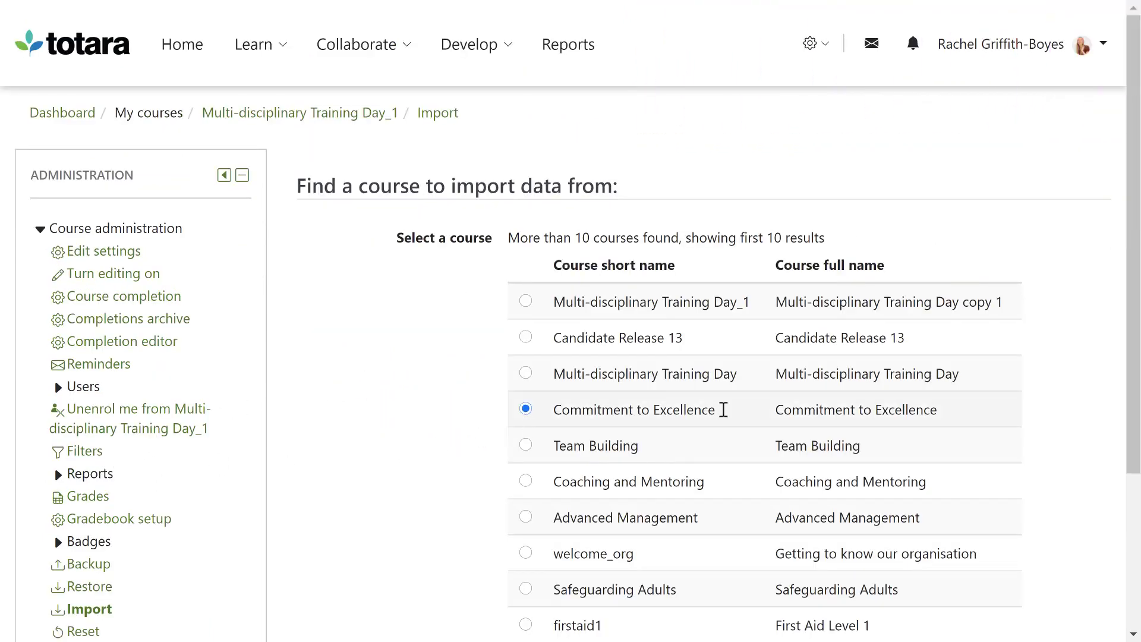
pyautogui.scroll(-4, 1138, 403)
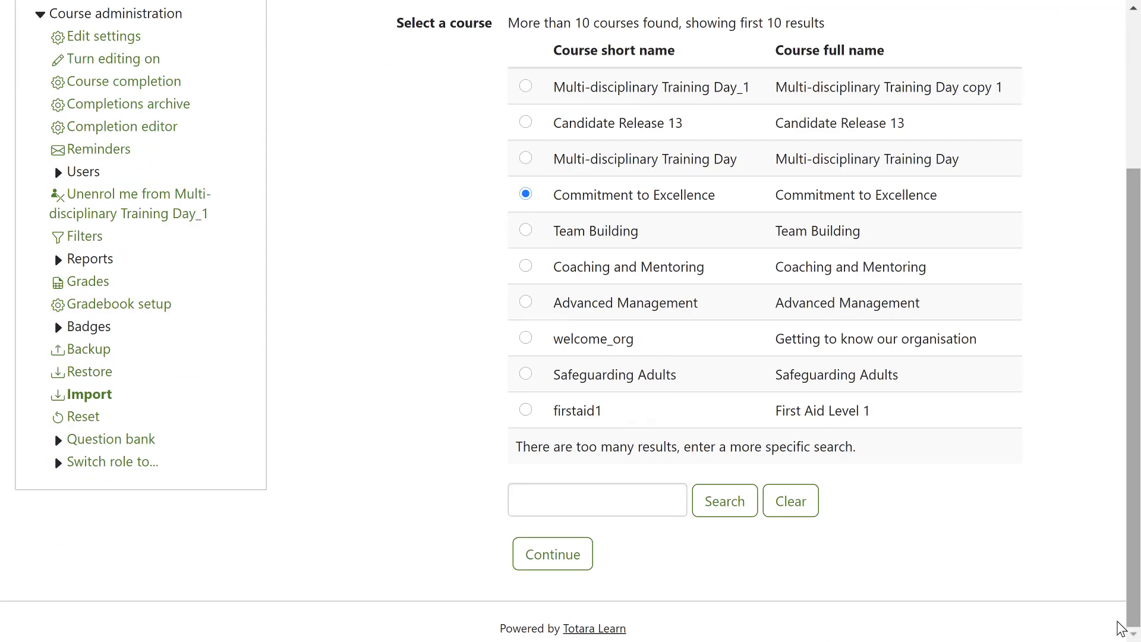
pyautogui.click(579, 550)
# - Limit the import settings to activities and resources, excluding blocks, filters, reminders, calendar events, question bank, and groups and groupings
pyautogui.click(587, 297)
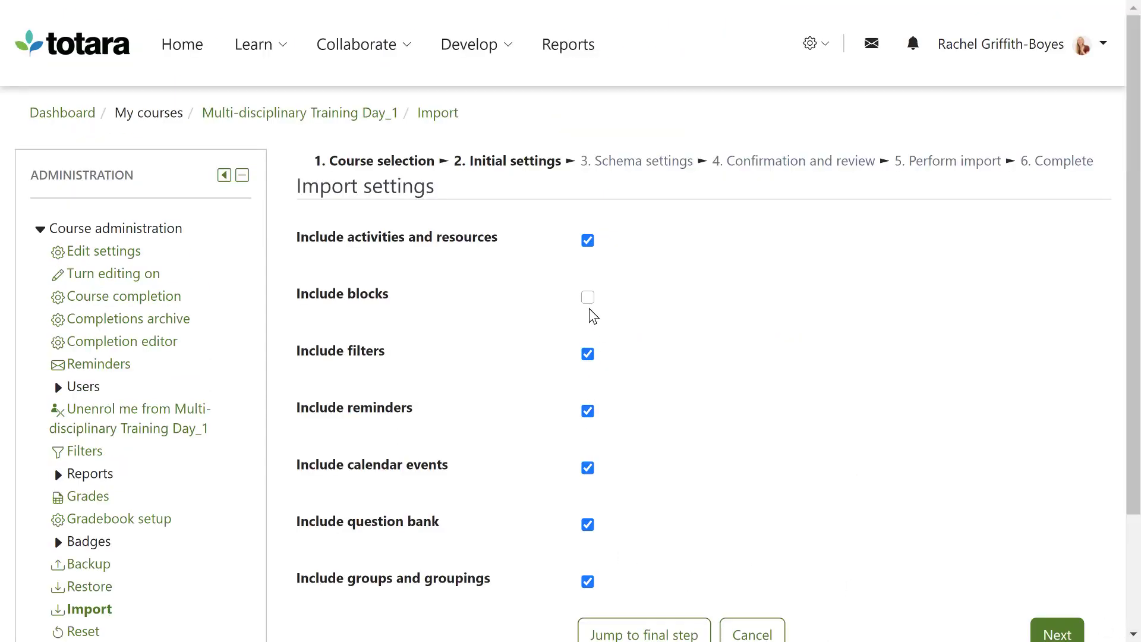
pyautogui.click(588, 354)
pyautogui.click(587, 412)
pyautogui.click(588, 468)
pyautogui.click(588, 525)
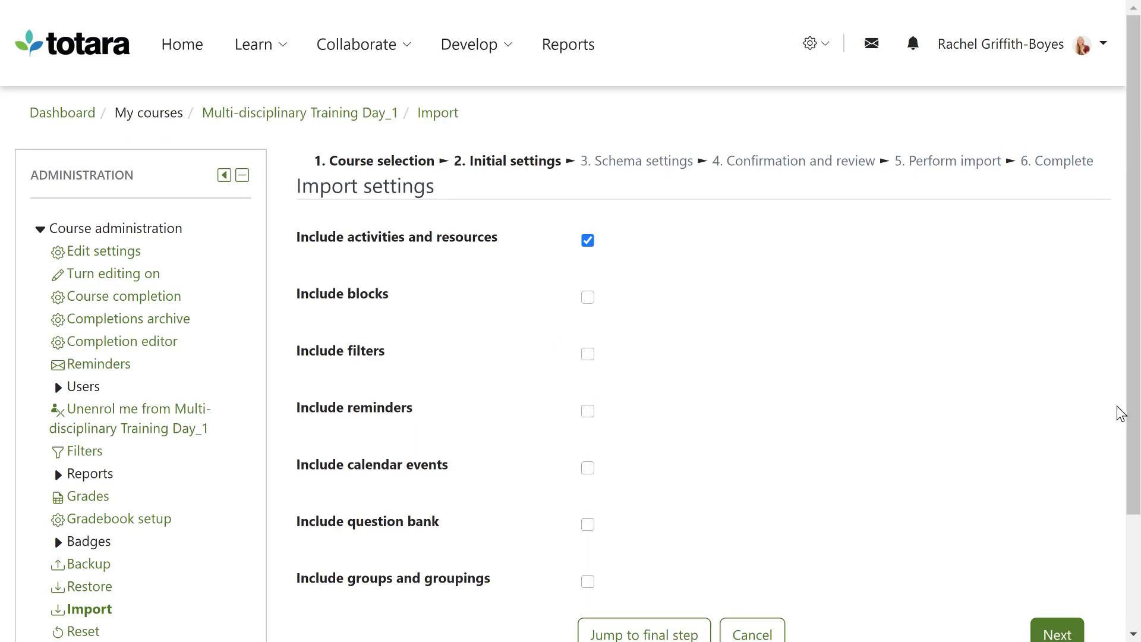
pyautogui.scroll(-3, 1120, 413)
pyautogui.click(1058, 491)
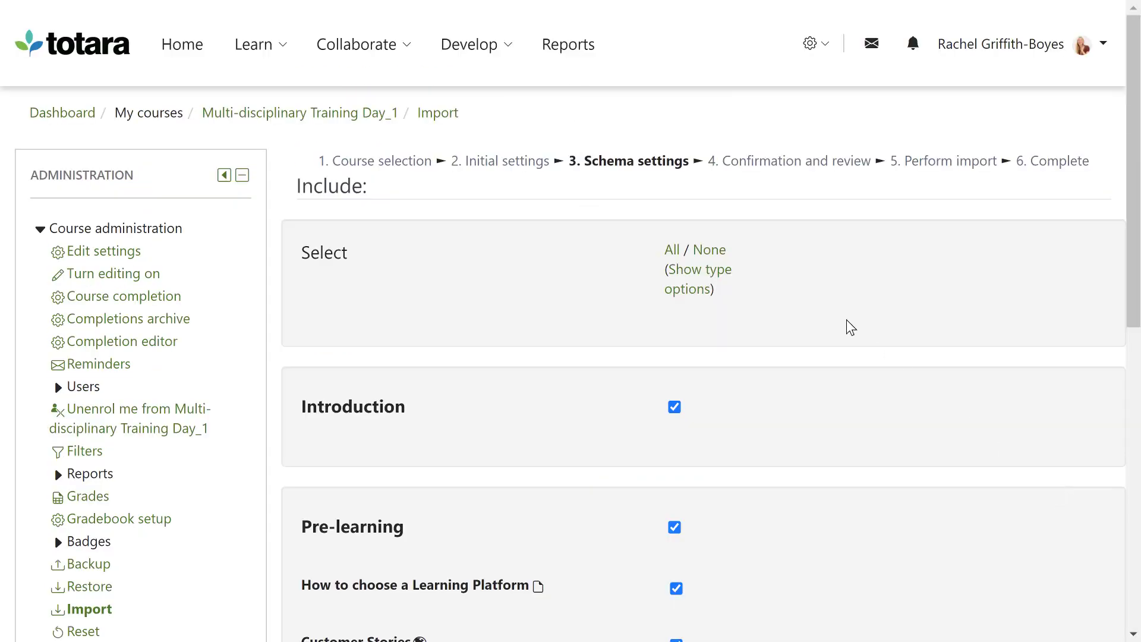
# - Include only the Pre-learning section and its "Watch this brief introductory video to get ..." item in the import schema
pyautogui.click(717, 256)
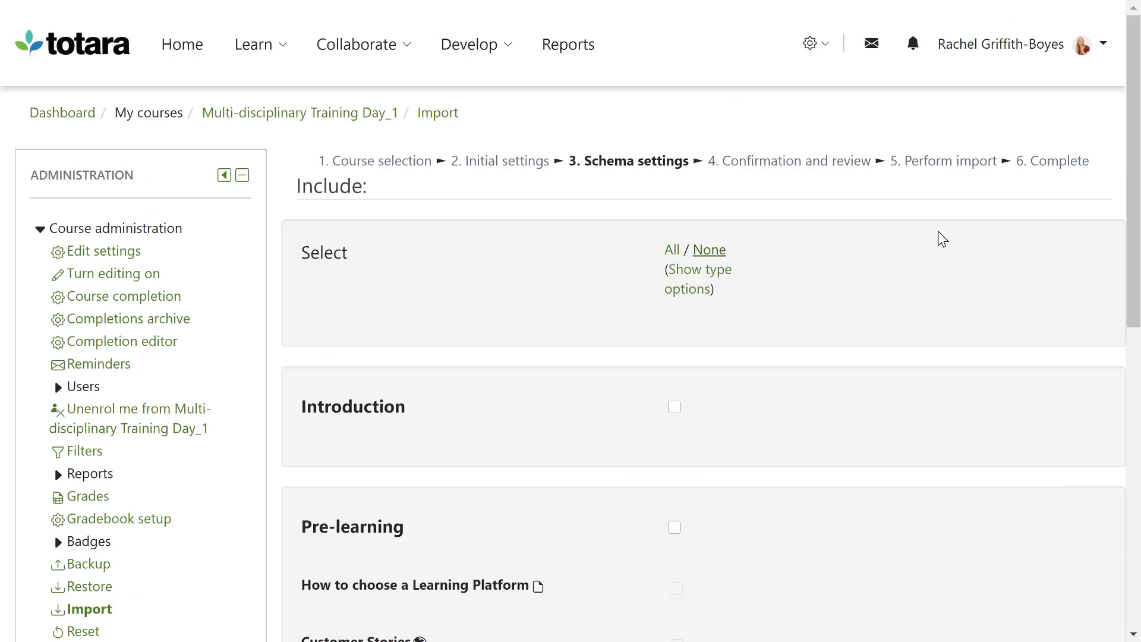
pyautogui.scroll(-6, 872, 253)
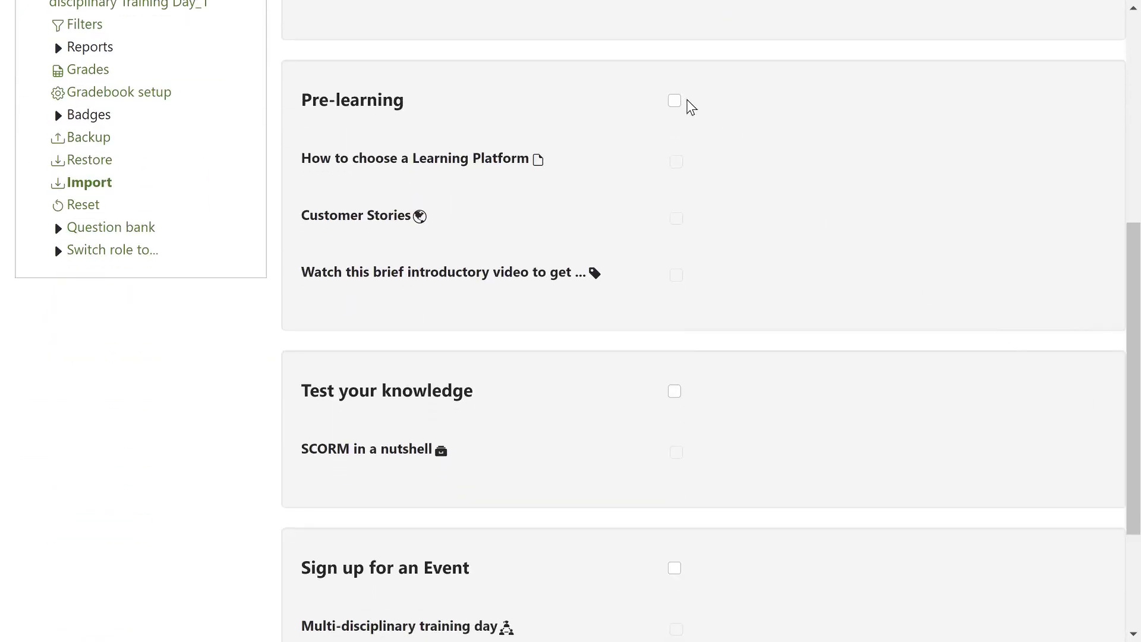
pyautogui.click(675, 100)
pyautogui.click(676, 275)
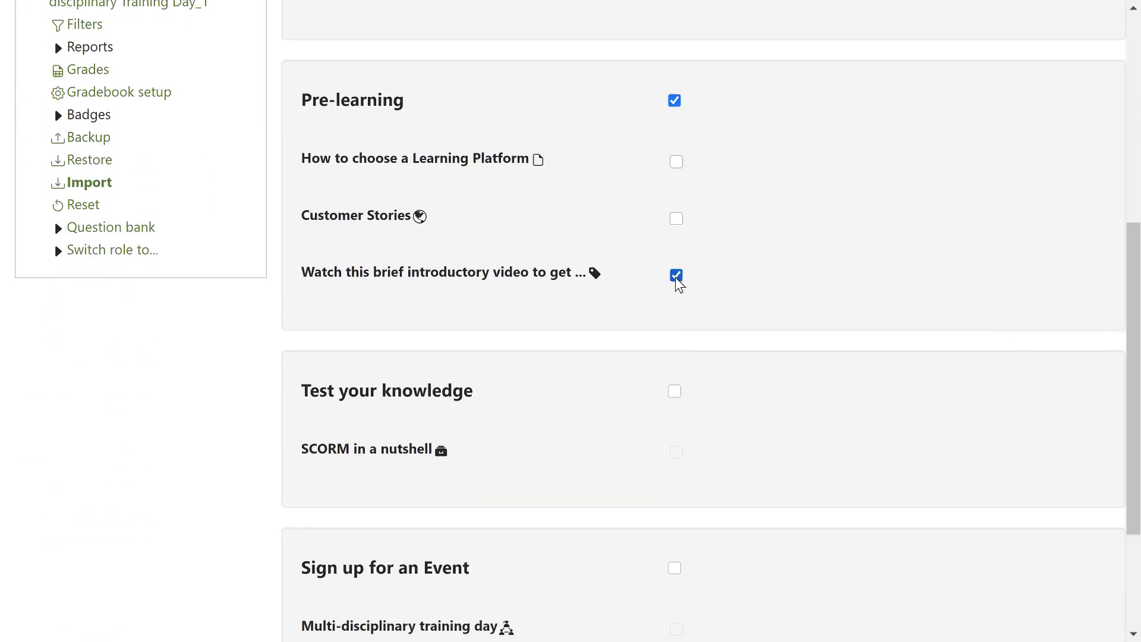
pyautogui.moveTo(1134, 324); pyautogui.dragTo(1136, 546)
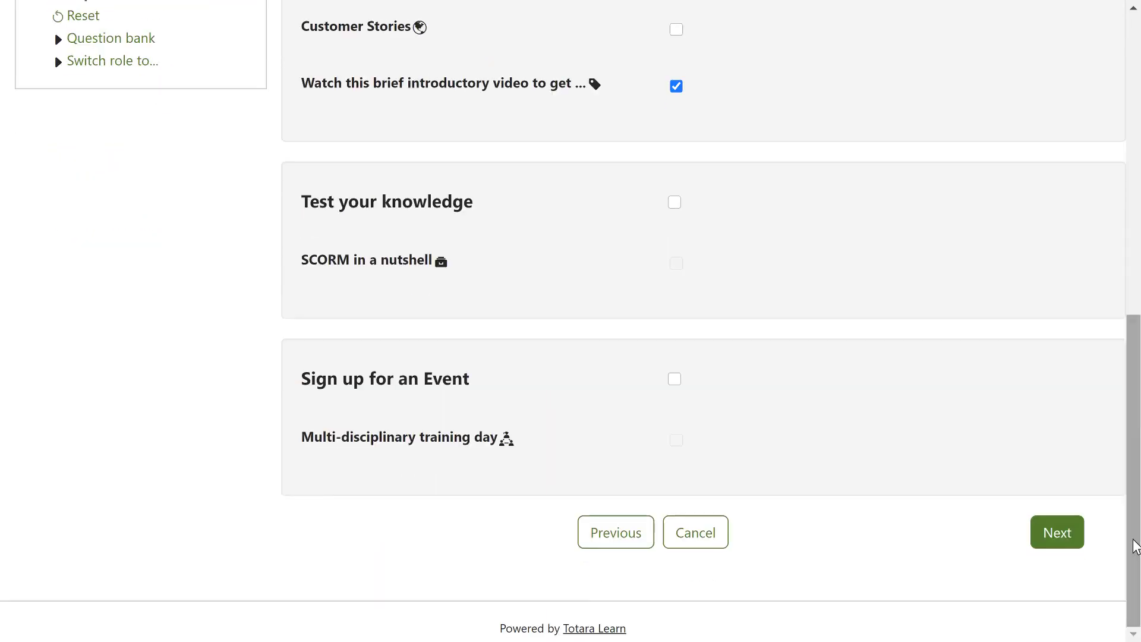
pyautogui.click(1058, 536)
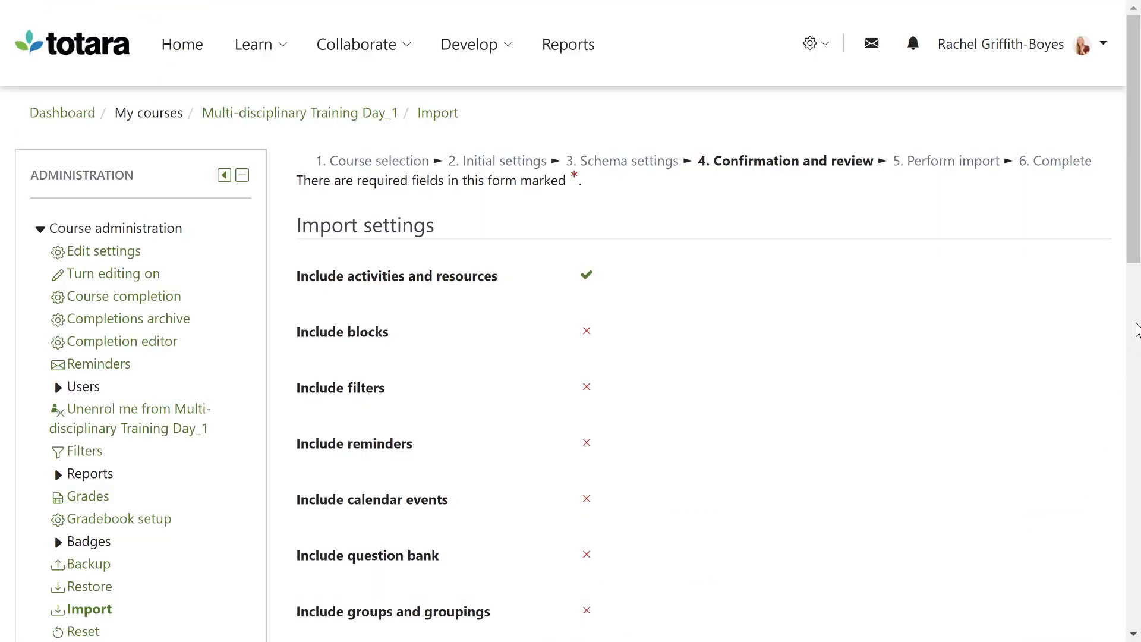
# - Perform the import with the reviewed settings and return to the course to check its content
pyautogui.moveTo(1137, 236); pyautogui.dragTo(1112, 626)
pyautogui.click(1040, 544)
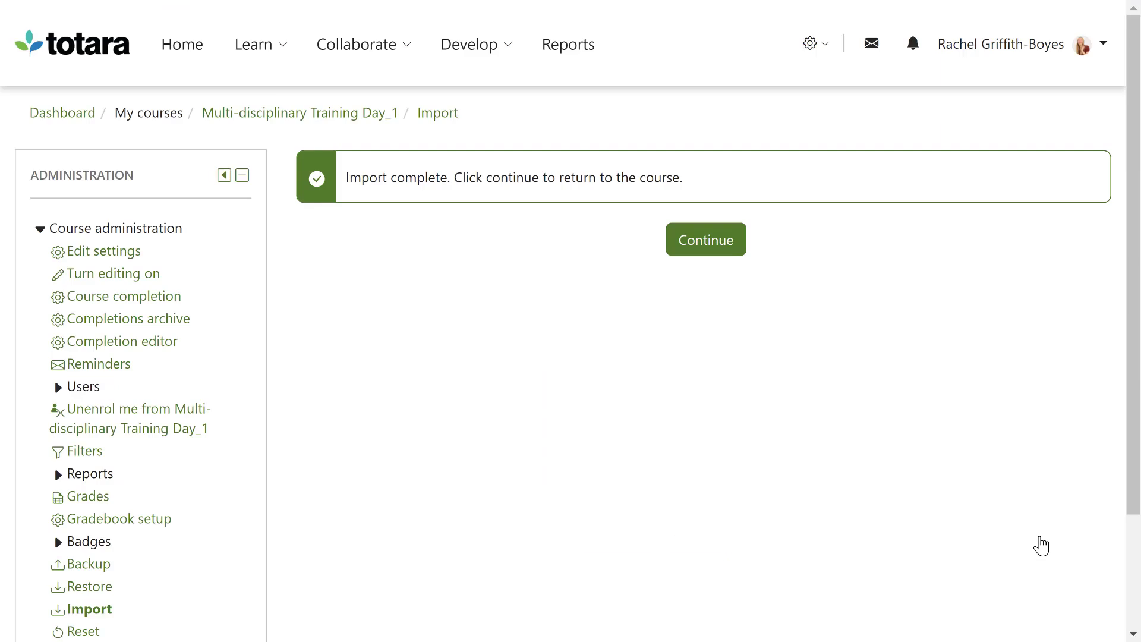
pyautogui.click(714, 245)
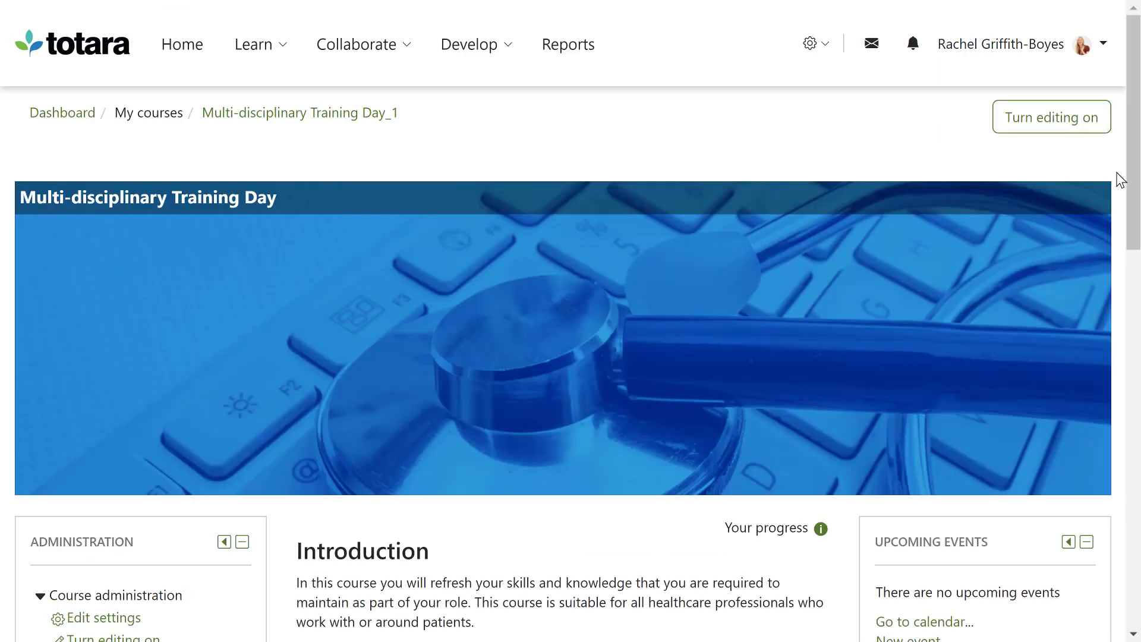
pyautogui.moveTo(1136, 178); pyautogui.dragTo(1138, 382)
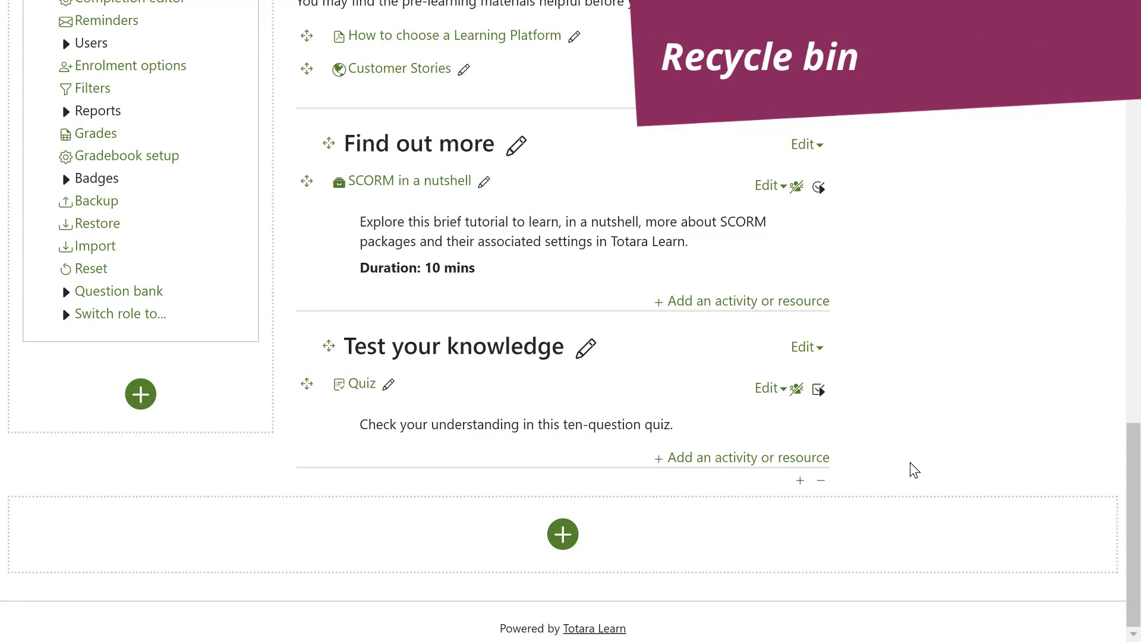
# - Delete the Quiz activity from the Test your knowledge section of the Interview techniques course
pyautogui.click(781, 394)
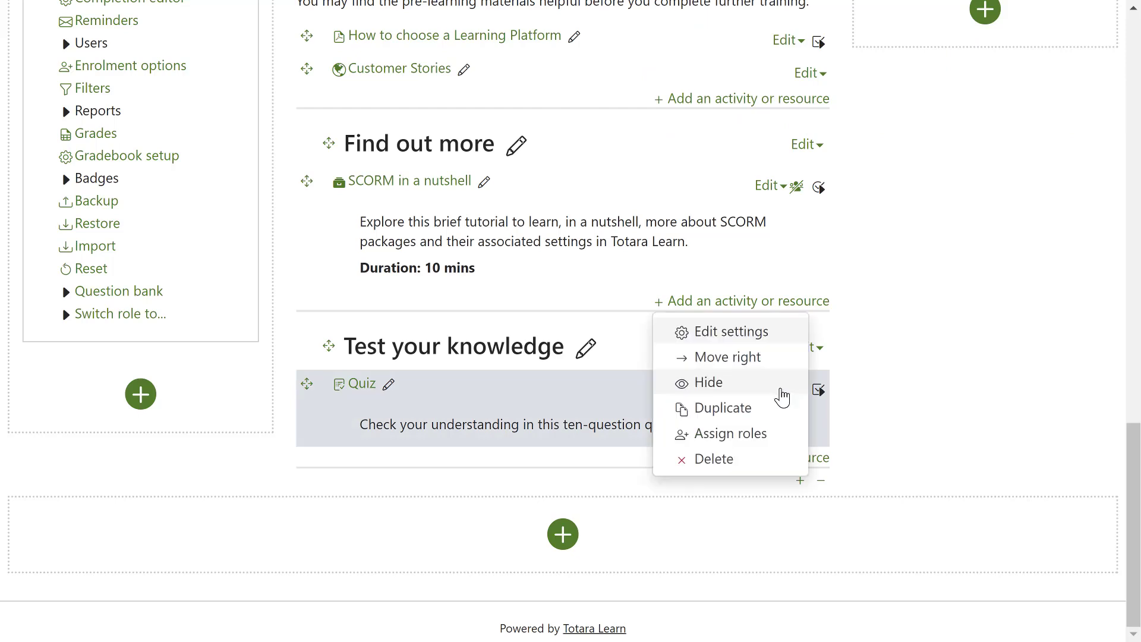
pyautogui.click(767, 461)
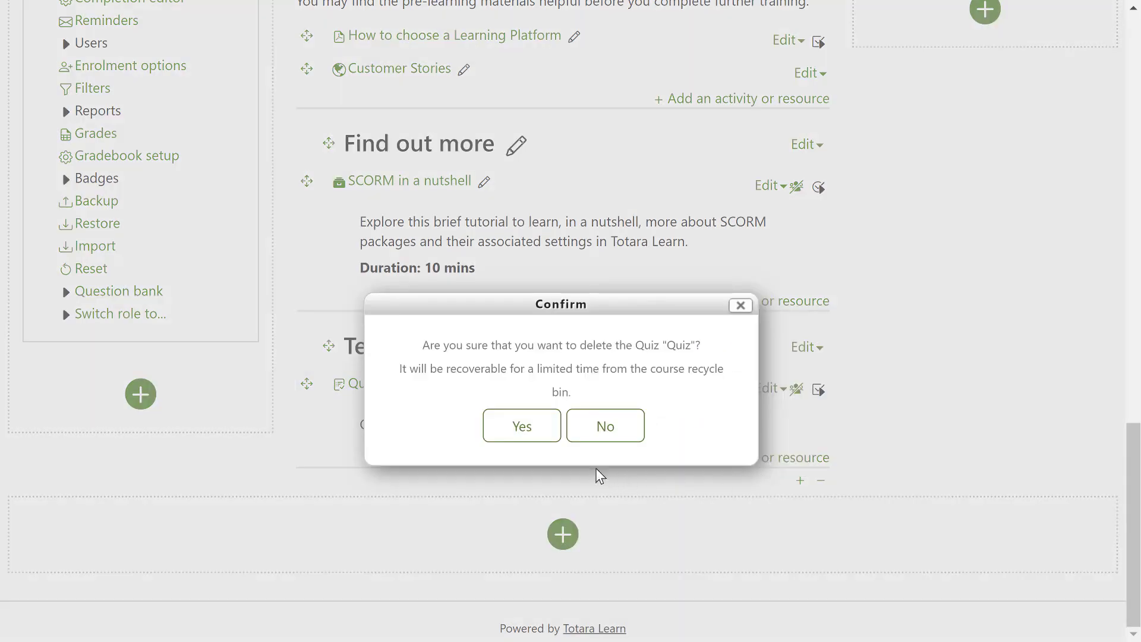
pyautogui.click(522, 427)
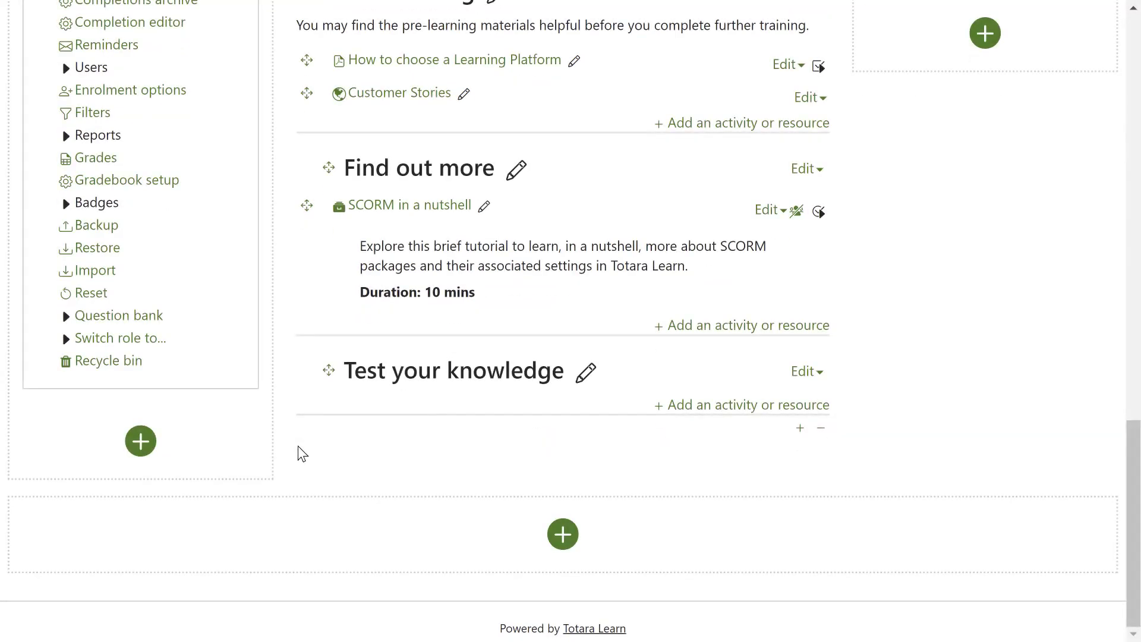
# - Restore the deleted Quiz from the Interview techniques course's recycle bin and return to the course
pyautogui.click(127, 366)
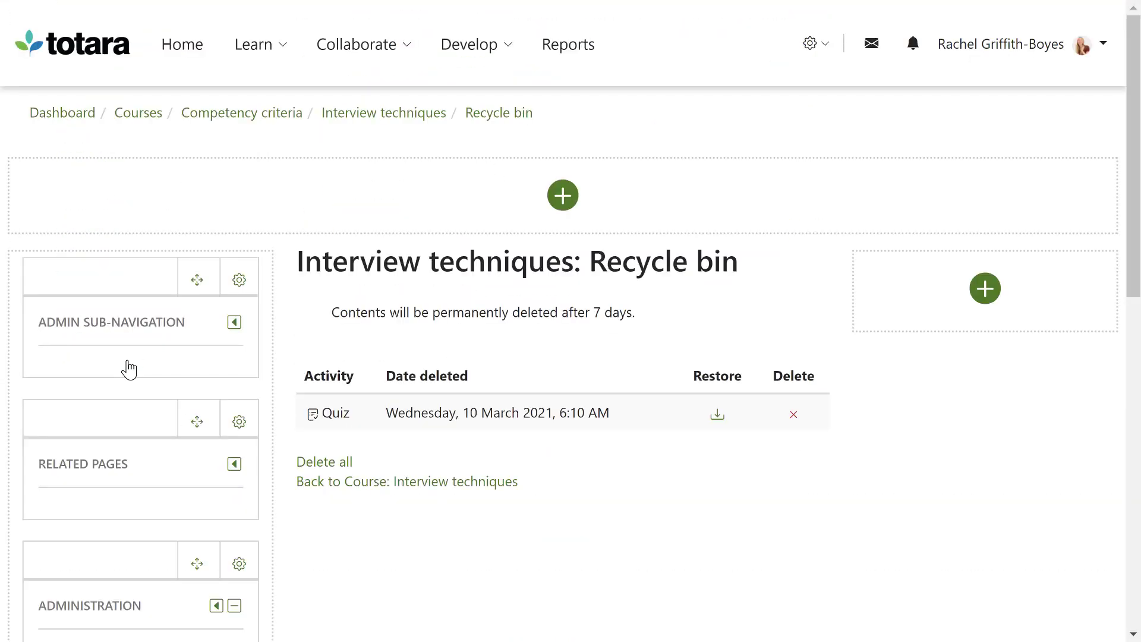
pyautogui.click(717, 414)
pyautogui.click(508, 390)
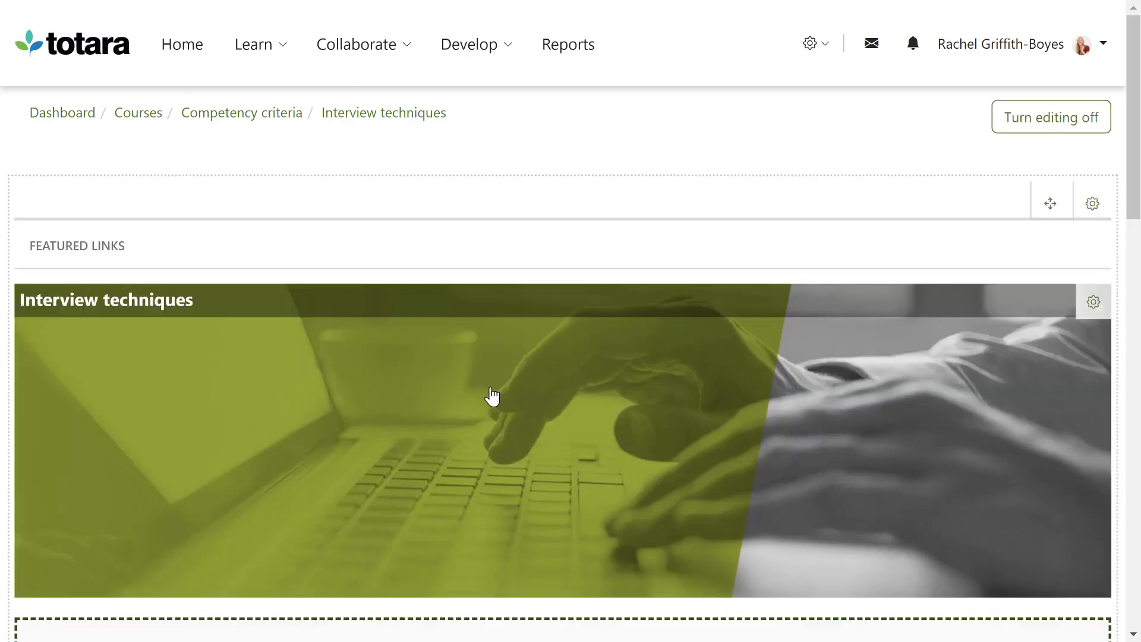
# - Turn off course editing and check the Quiz in the Test your knowledge section
pyautogui.click(1062, 129)
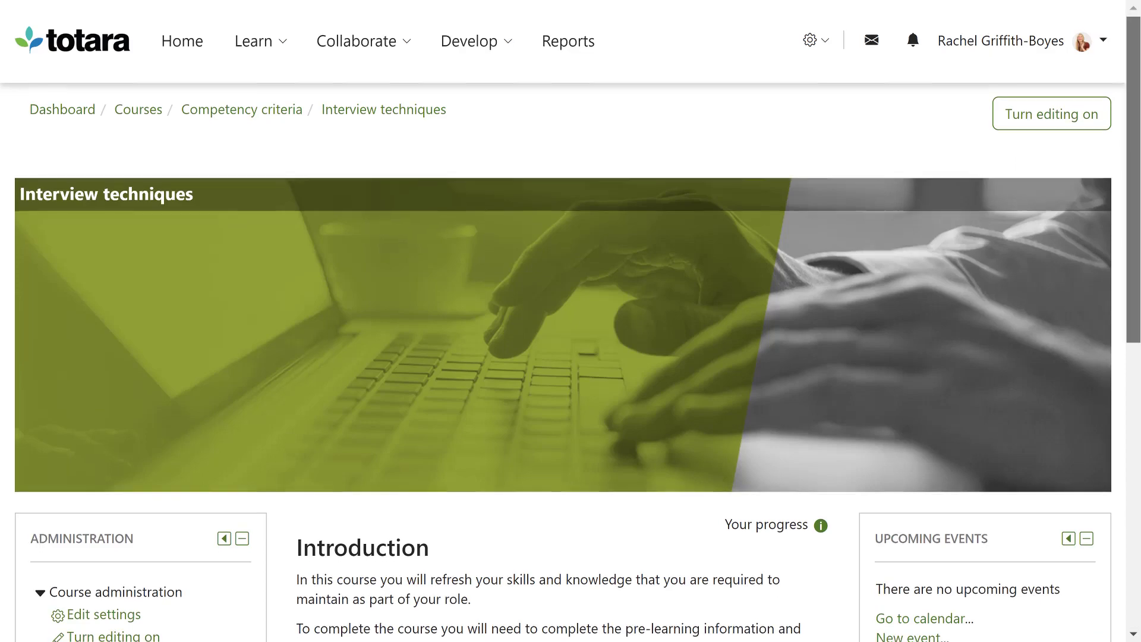
pyautogui.scroll(-10, 571, 321)
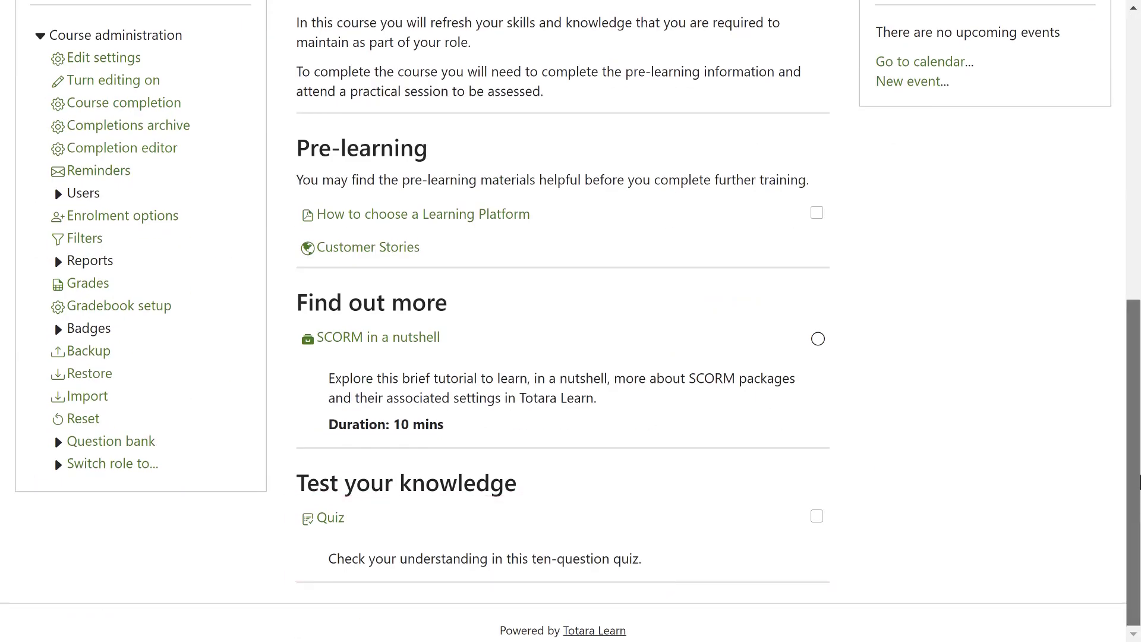
pyautogui.moveTo(1139, 511); pyautogui.dragTo(1139, 154)
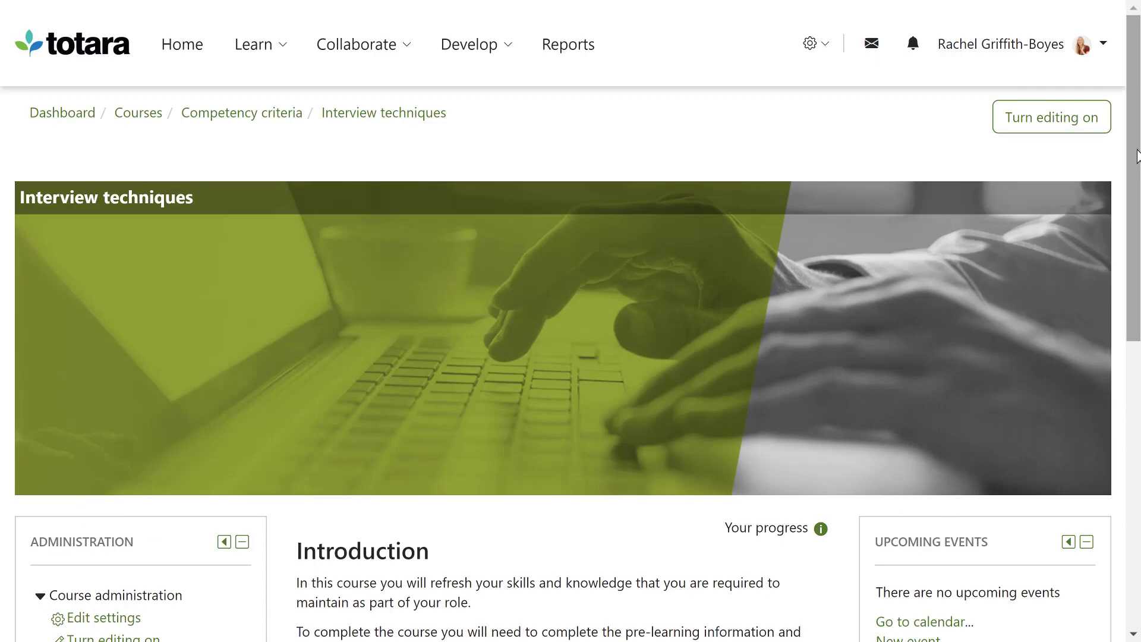
# - Open the site-wide Recycle bin plugin settings under the admin tools, review the course and category bin options, and save them
pyautogui.click(830, 45)
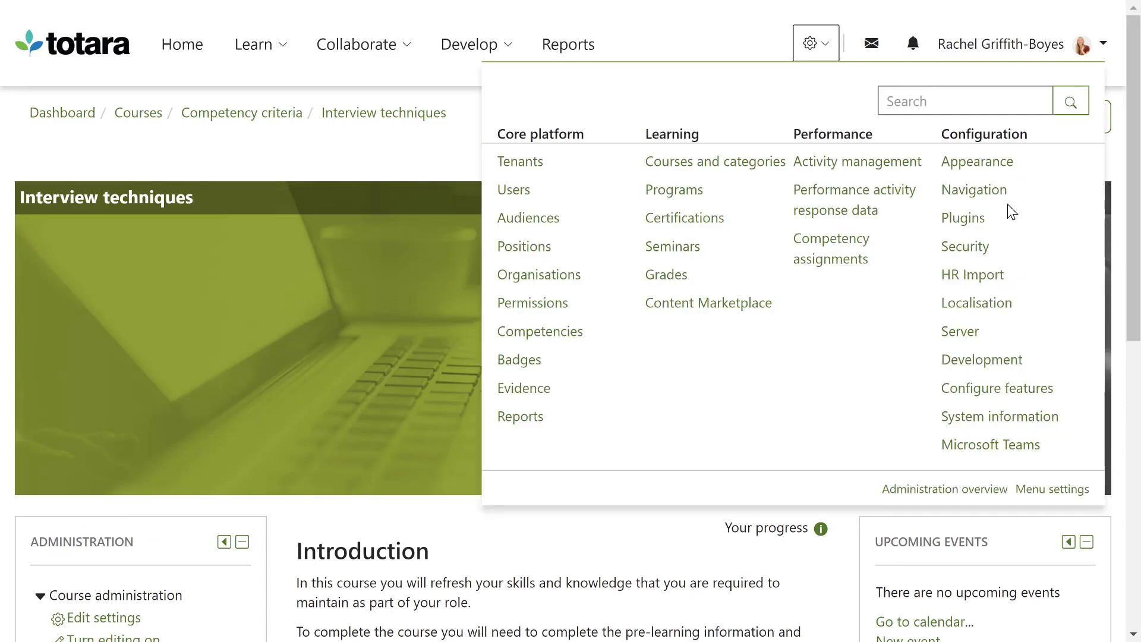
pyautogui.click(975, 220)
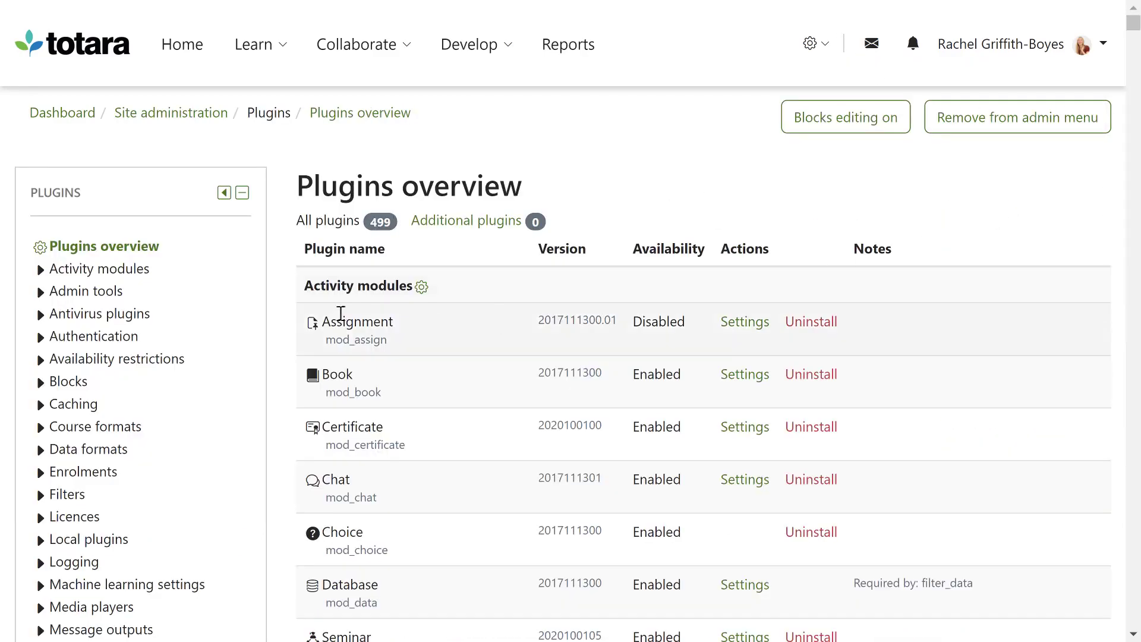
pyautogui.click(49, 297)
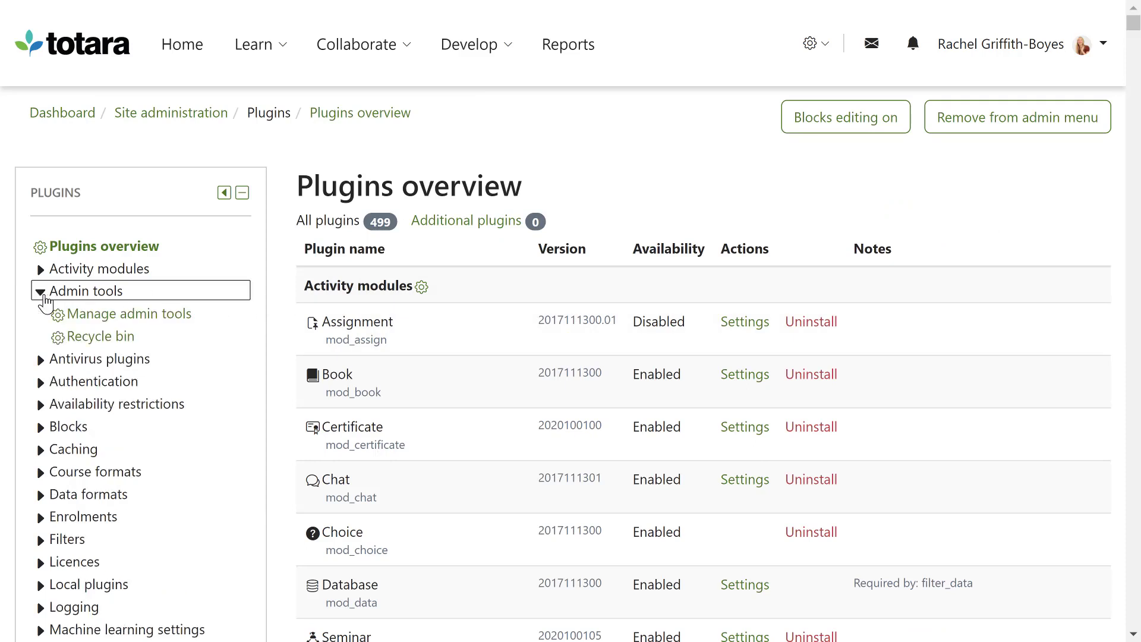
pyautogui.click(86, 340)
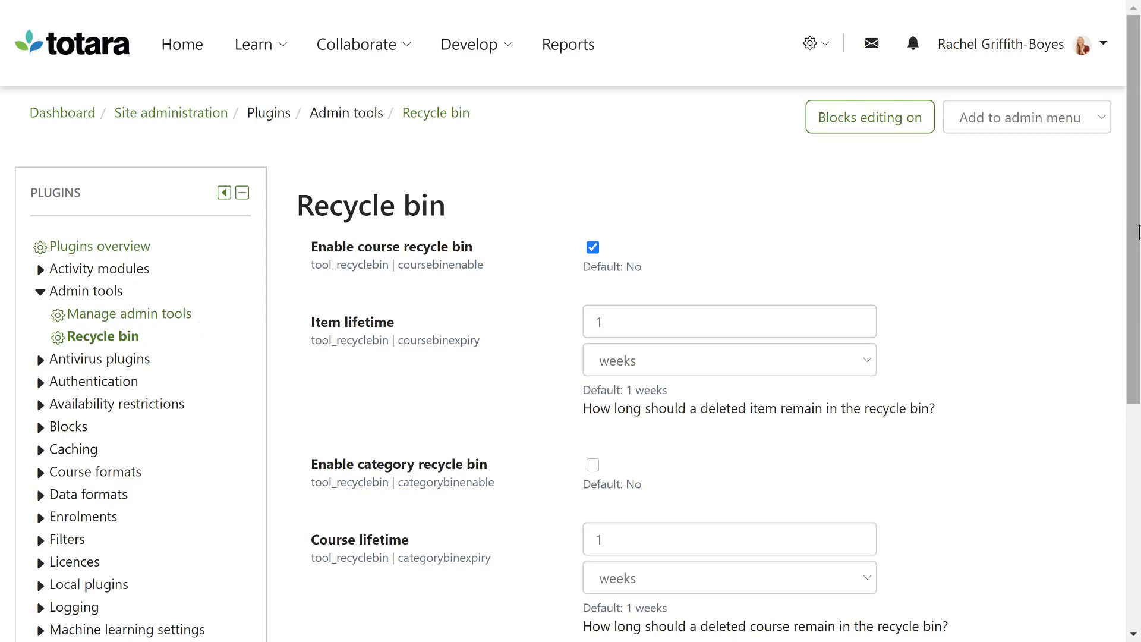
pyautogui.moveTo(1138, 231); pyautogui.dragTo(1136, 453)
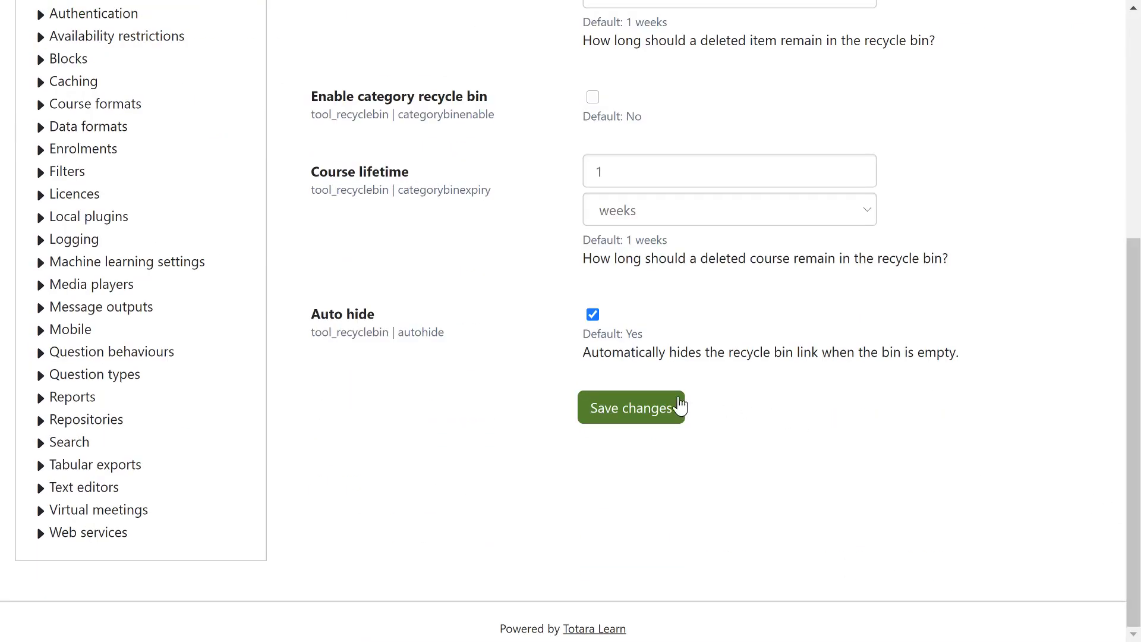
pyautogui.click(680, 407)
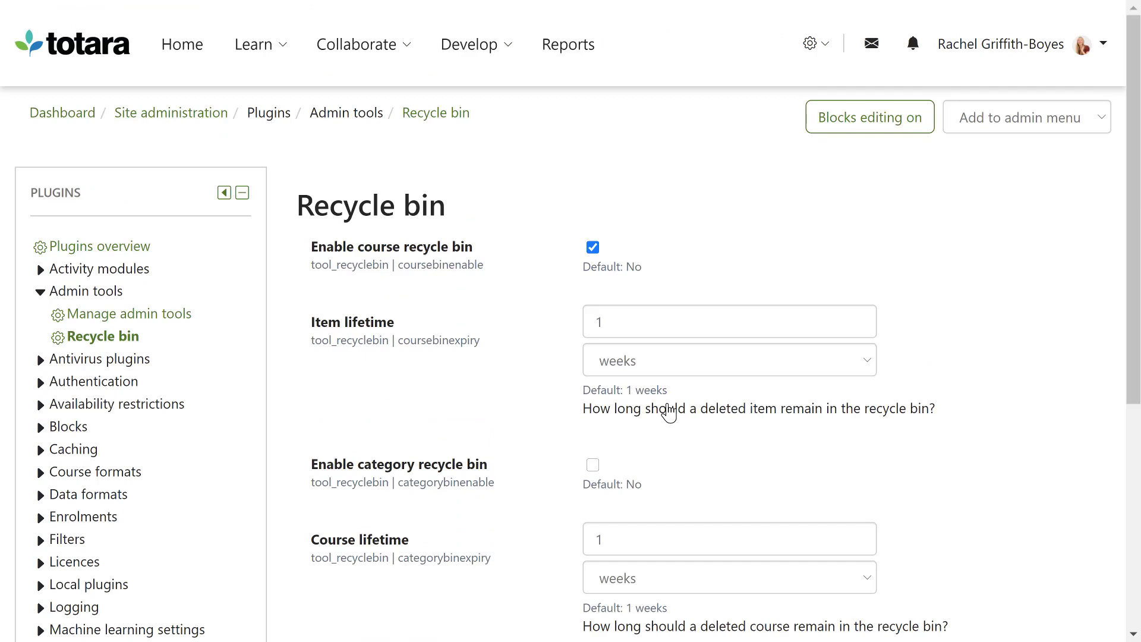